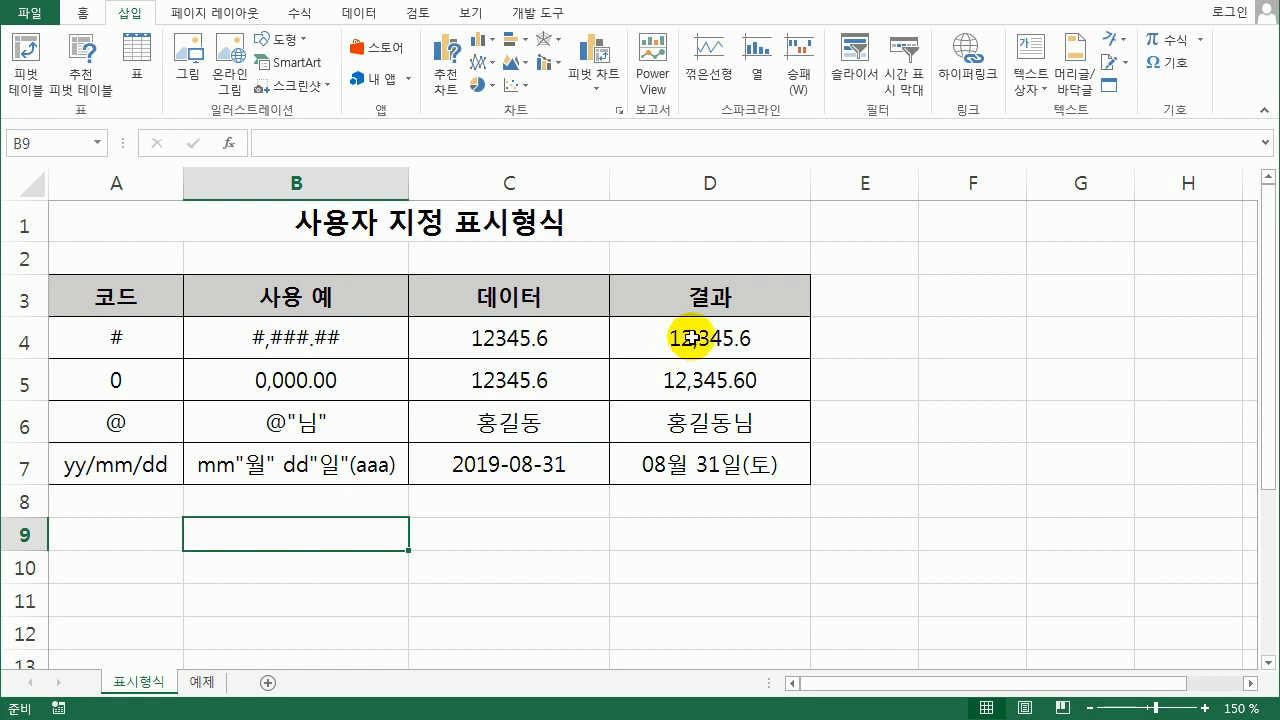
Change the 데이터 values in C4 and C5 to 345.6.
click(475, 339)
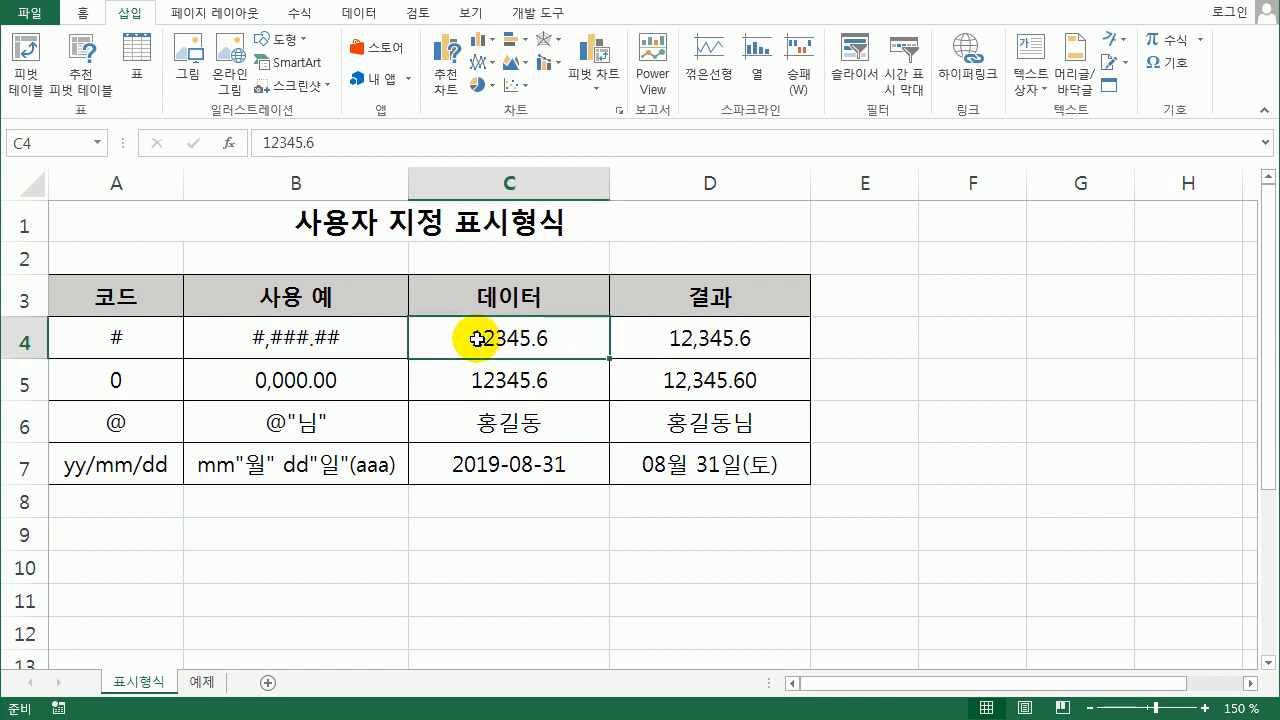
key(Delete)
key(Delete)
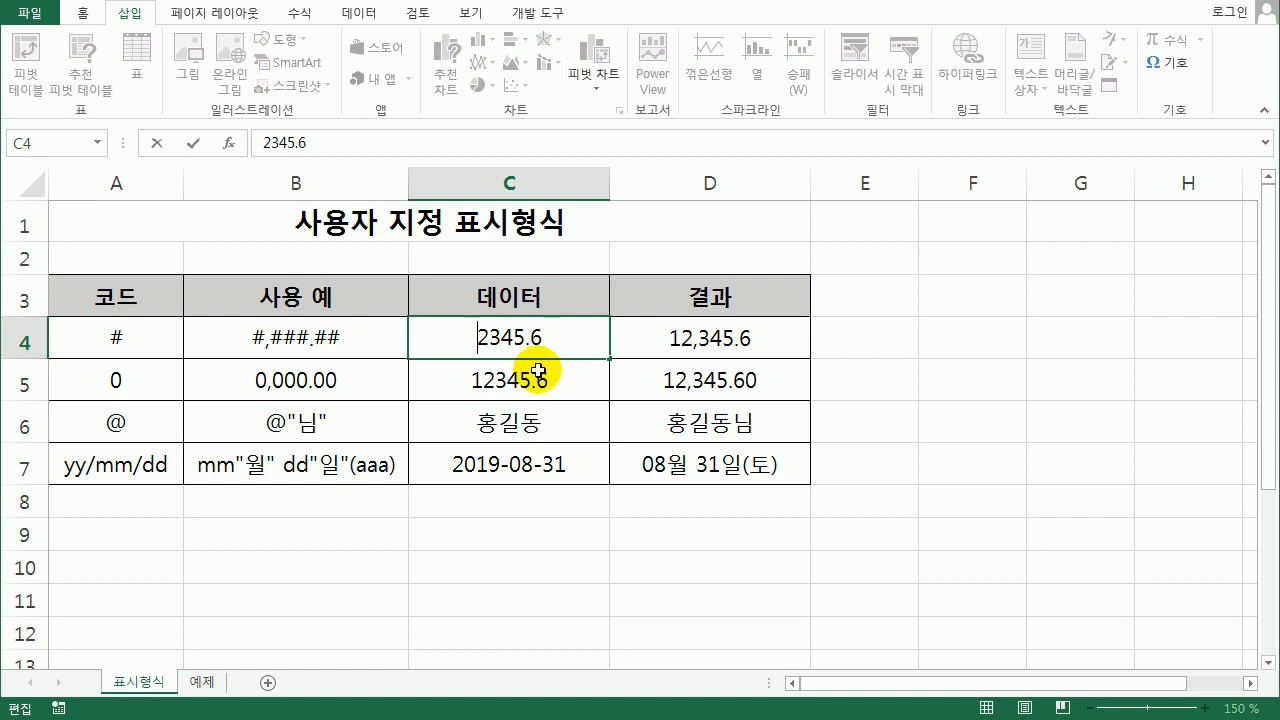
click(471, 382)
double_click(470, 388)
key(Delete)
key(Delete)
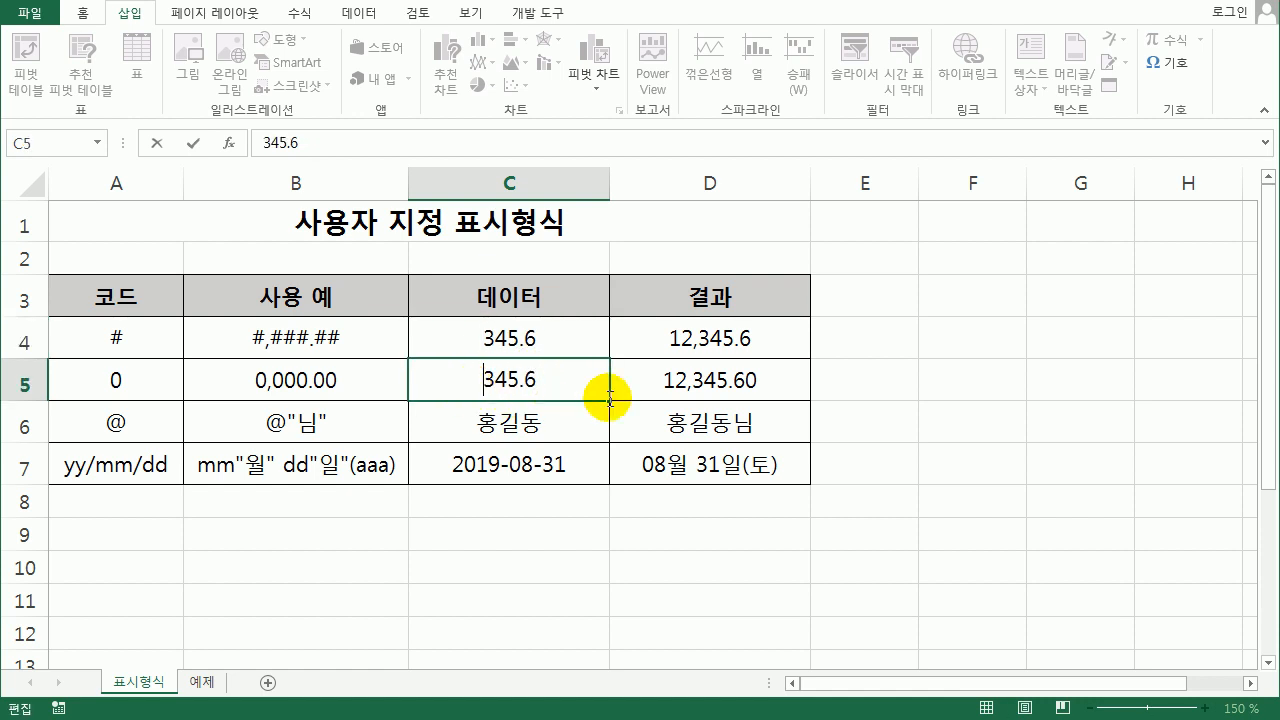
Change the 결과 values in D4 and D5 to 345.6, keeping their custom number formats.
click(677, 337)
double_click(665, 337)
key(Delete)
key(Delete)
double_click(653, 376)
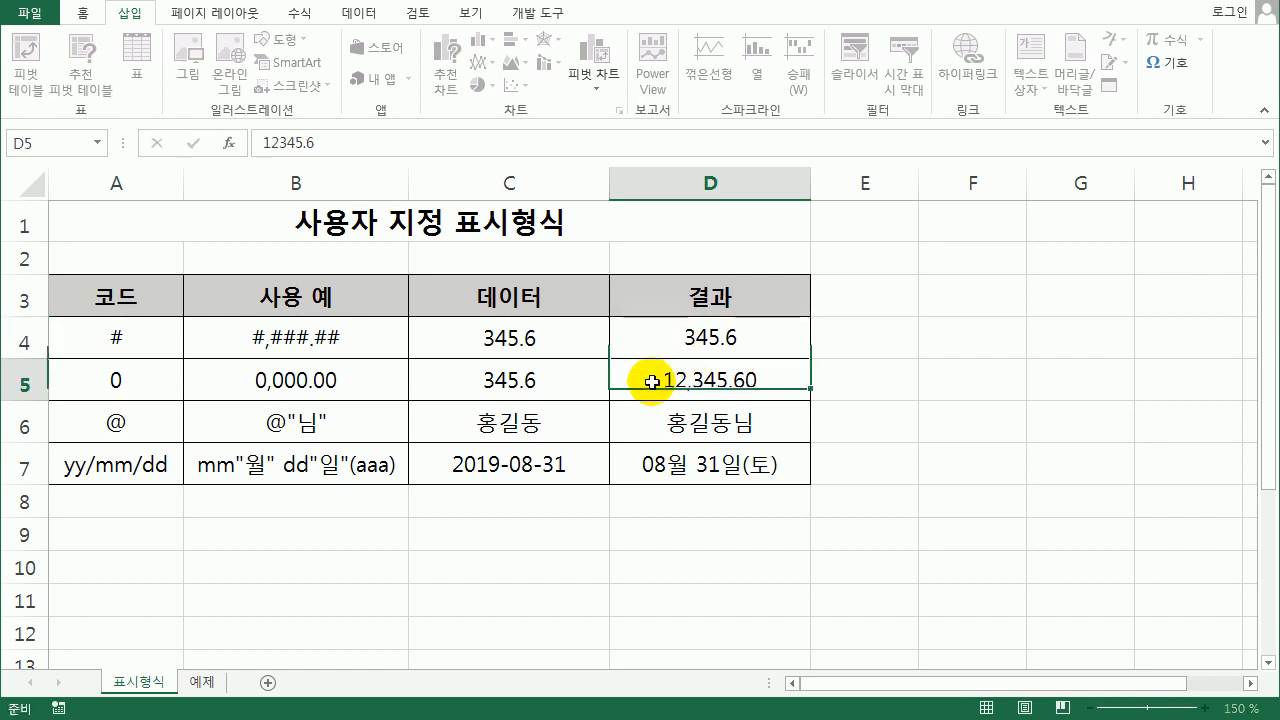
key(Delete)
key(Delete)
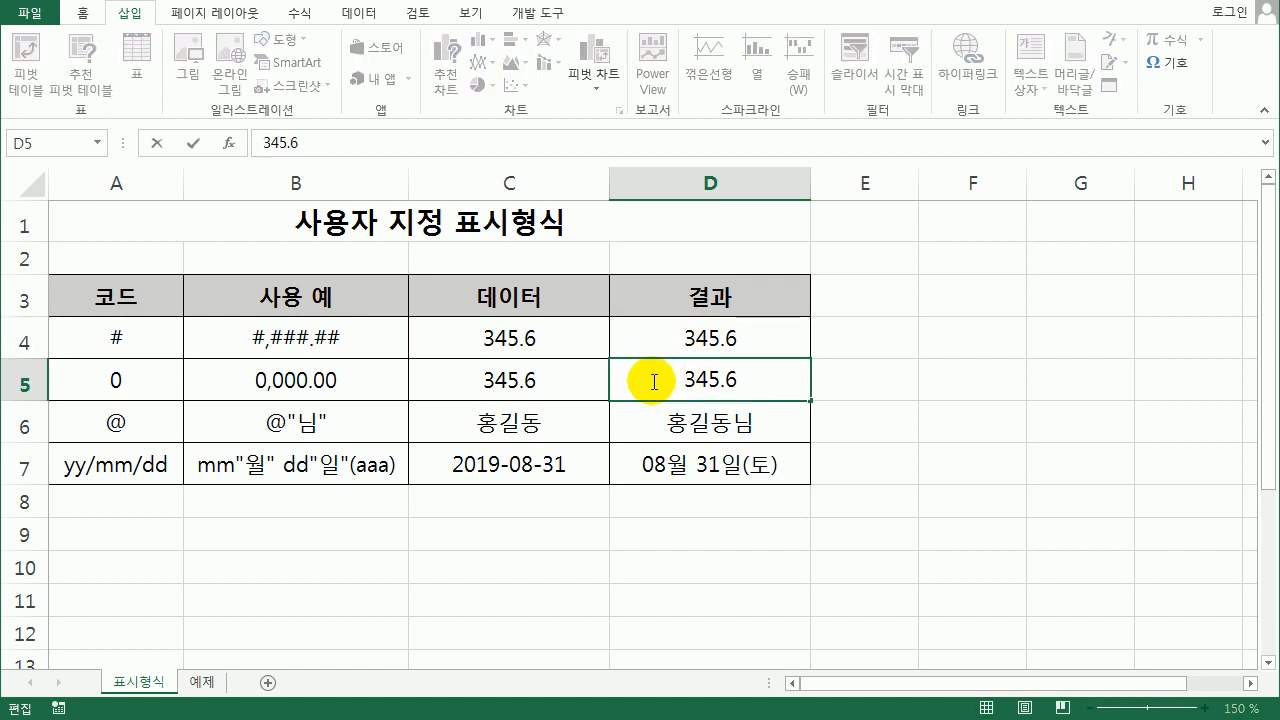
key(Return)
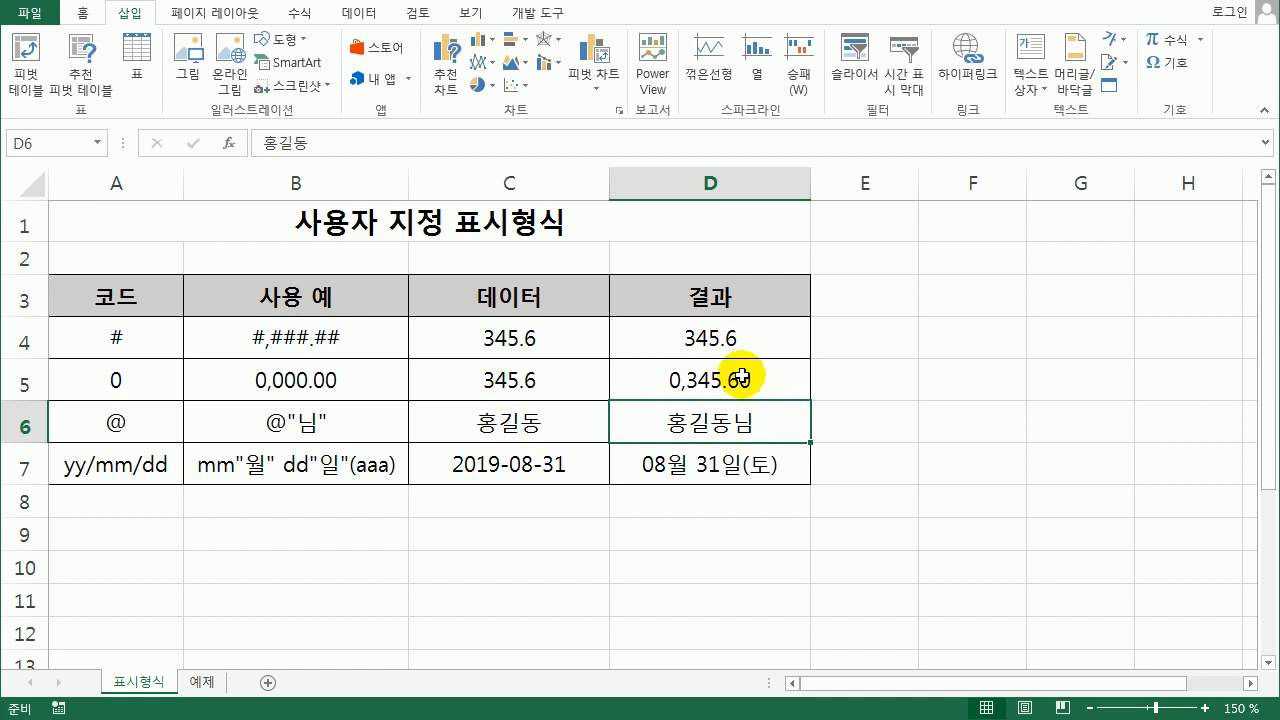
Enter the format code #,##0 as an example in cell F4.
click(943, 343)
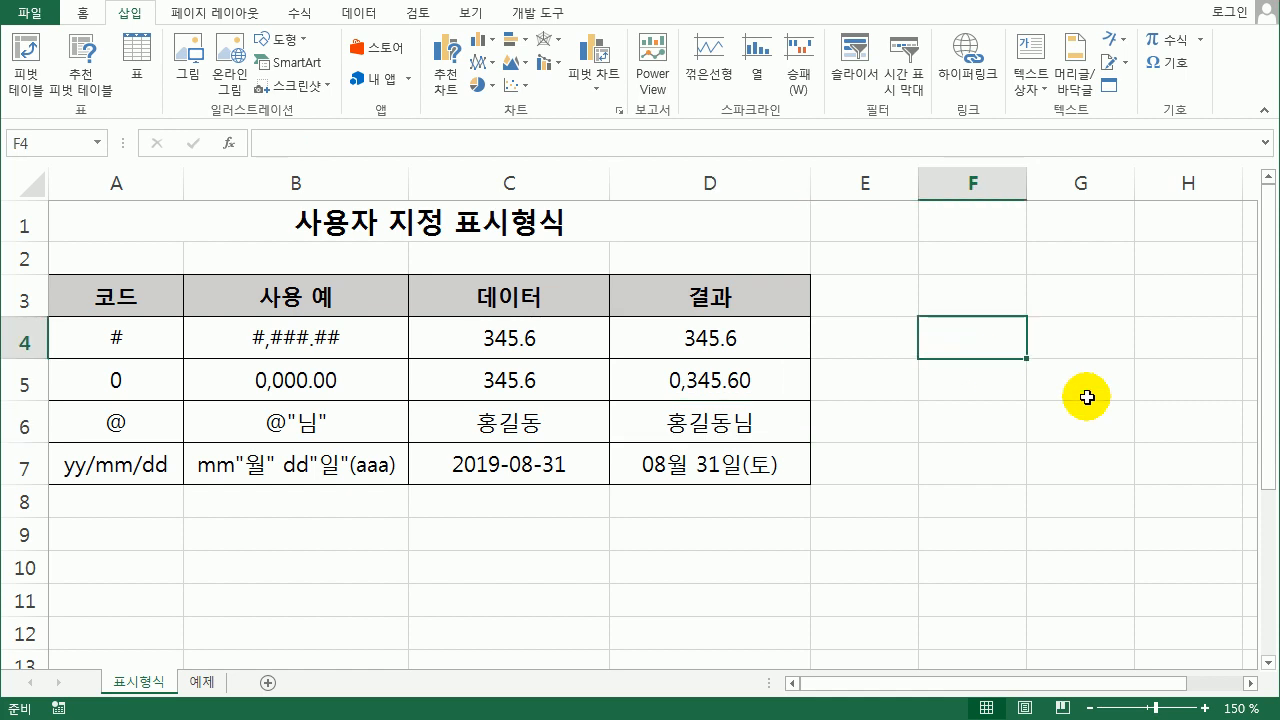
text(#,##0)
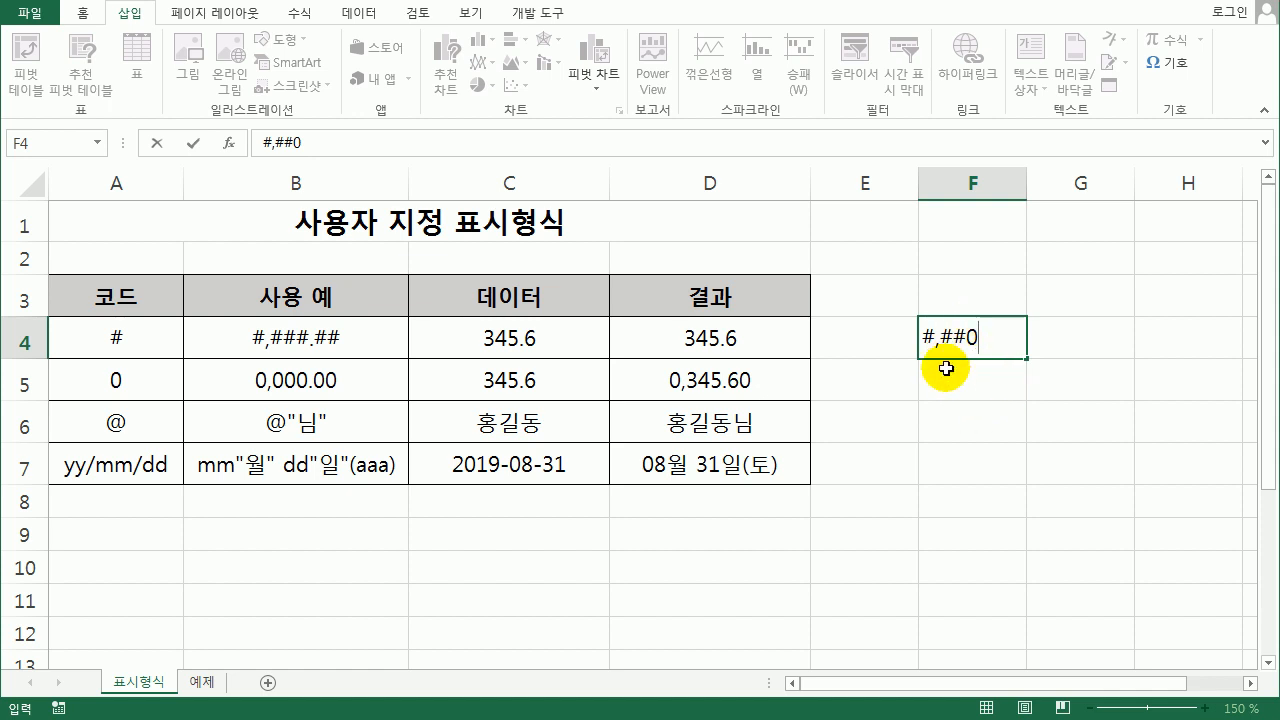
key(Return)
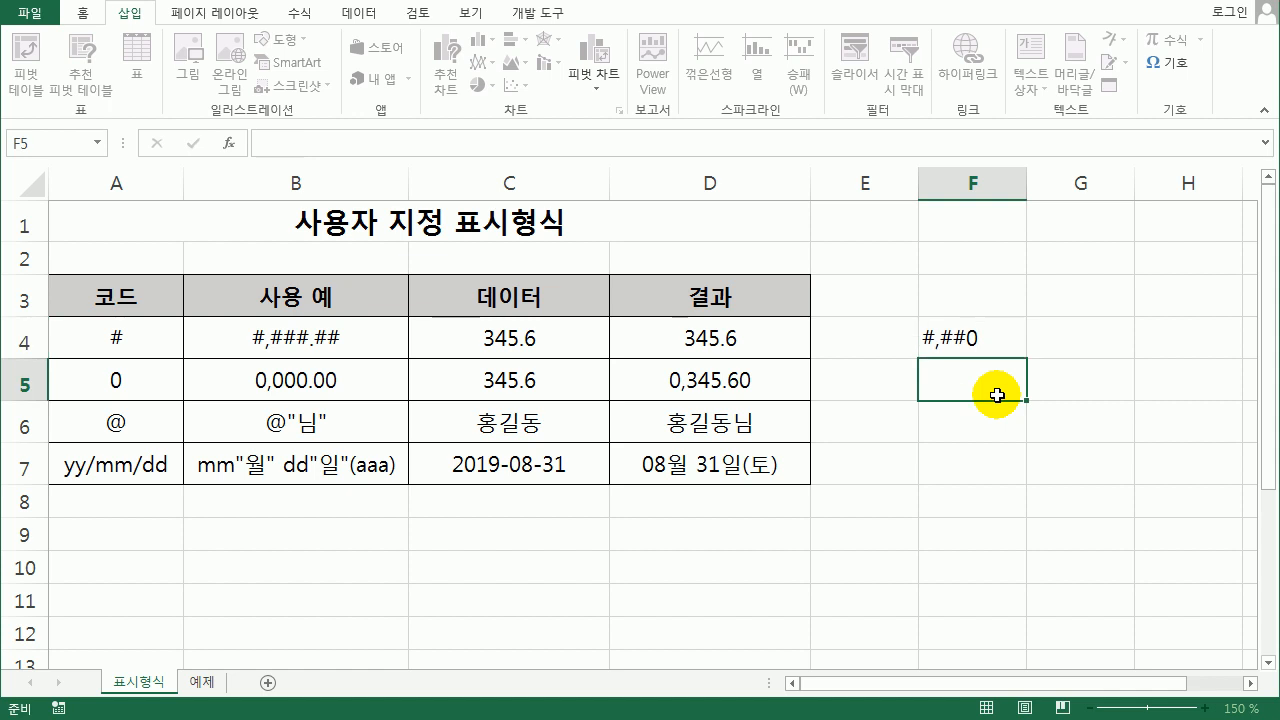
click(960, 340)
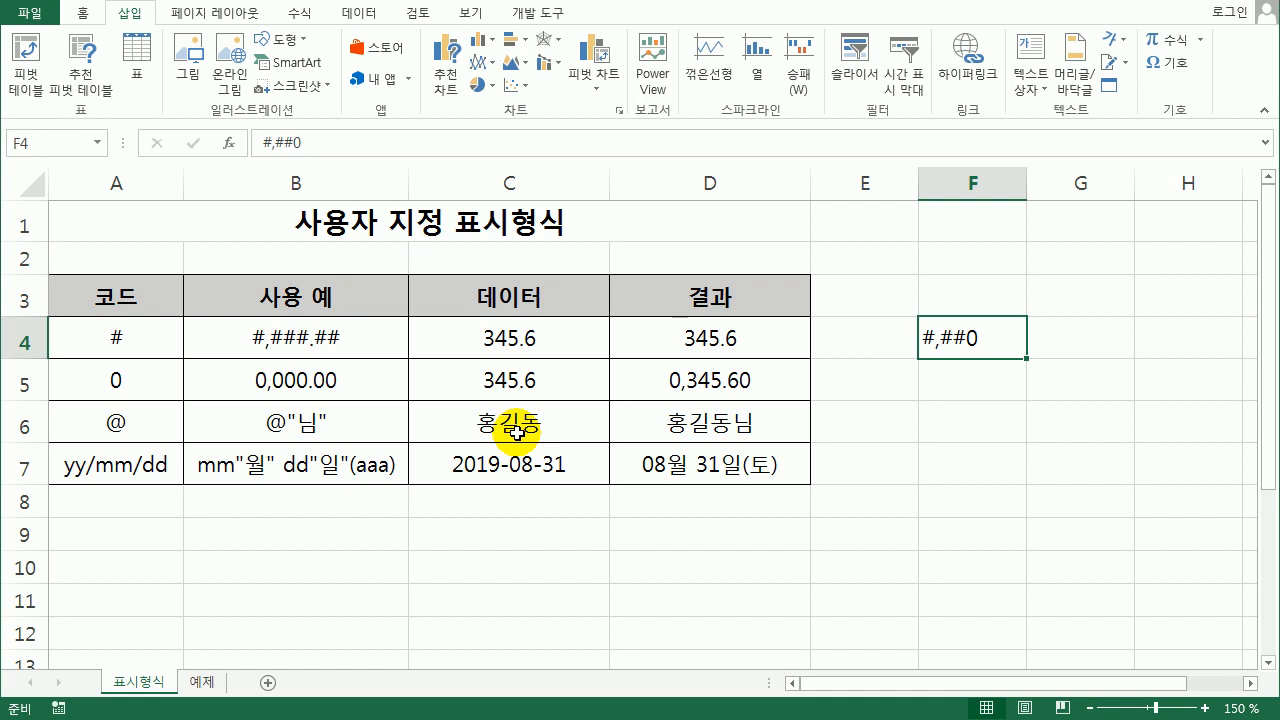
Compare the name cells C6 and D6, and examine D6's custom text format in the cell formatting settings.
click(733, 430)
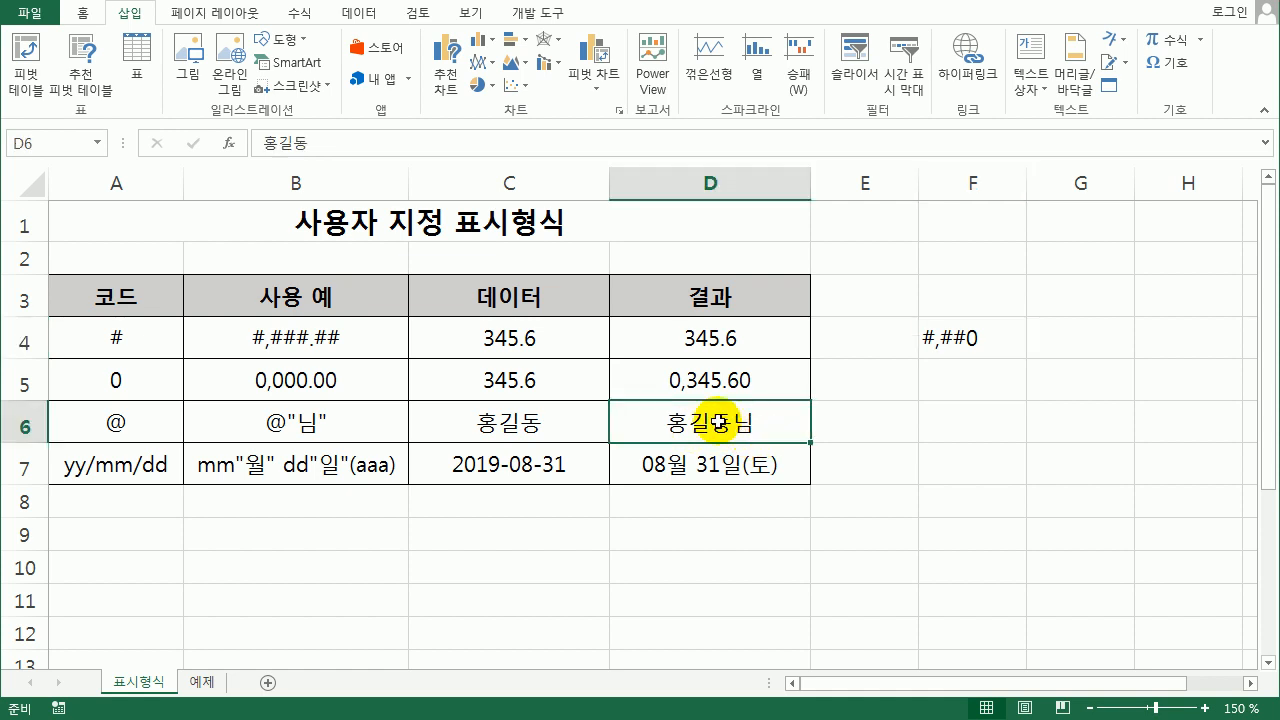
click(557, 428)
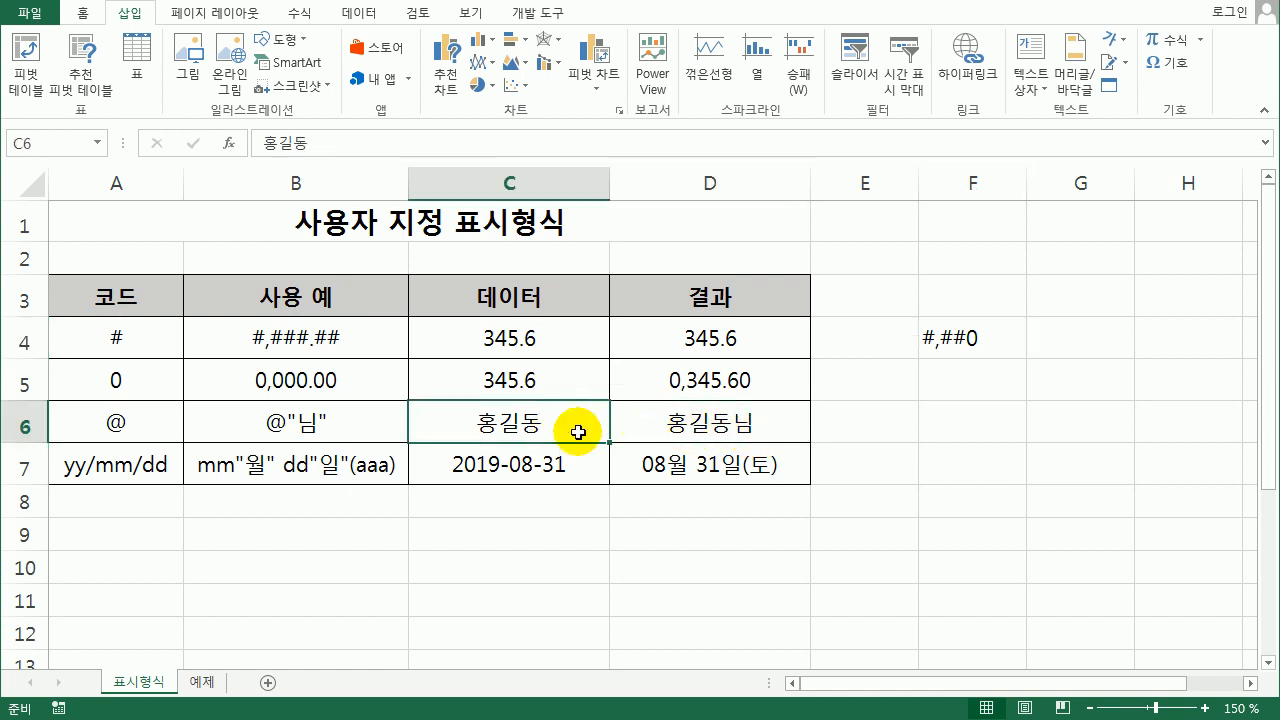
click(723, 432)
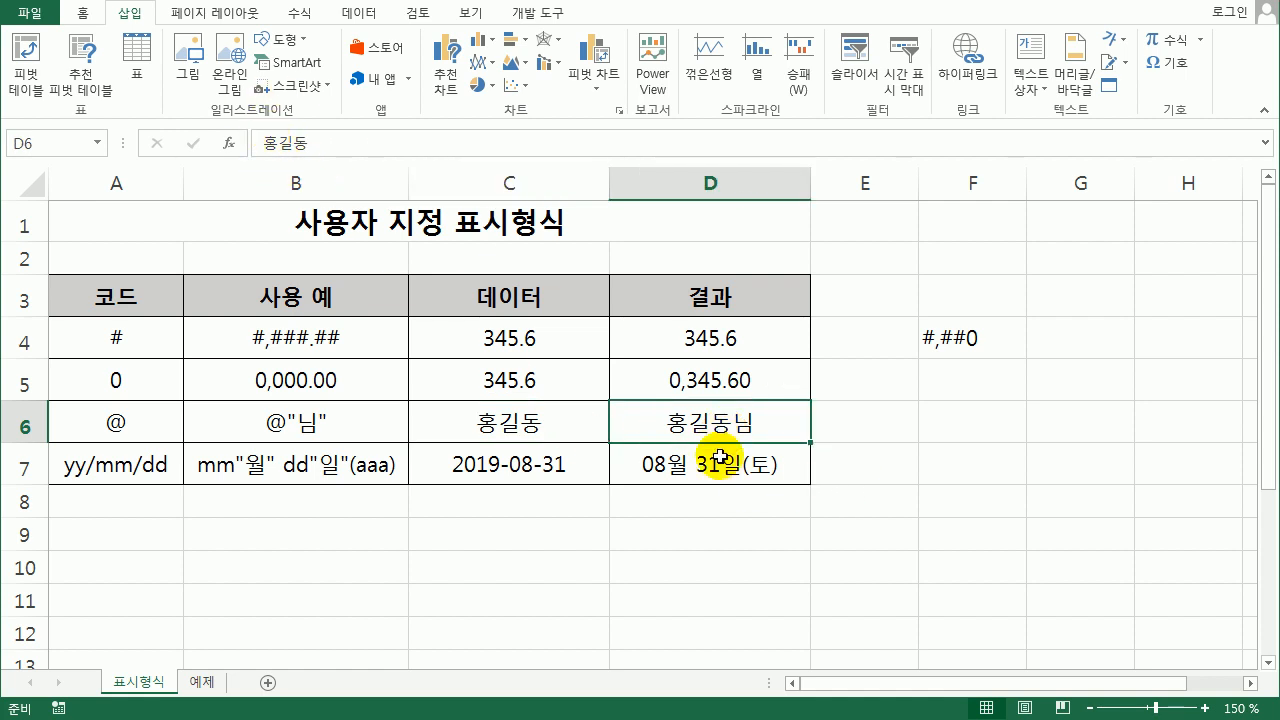
right_click(786, 424)
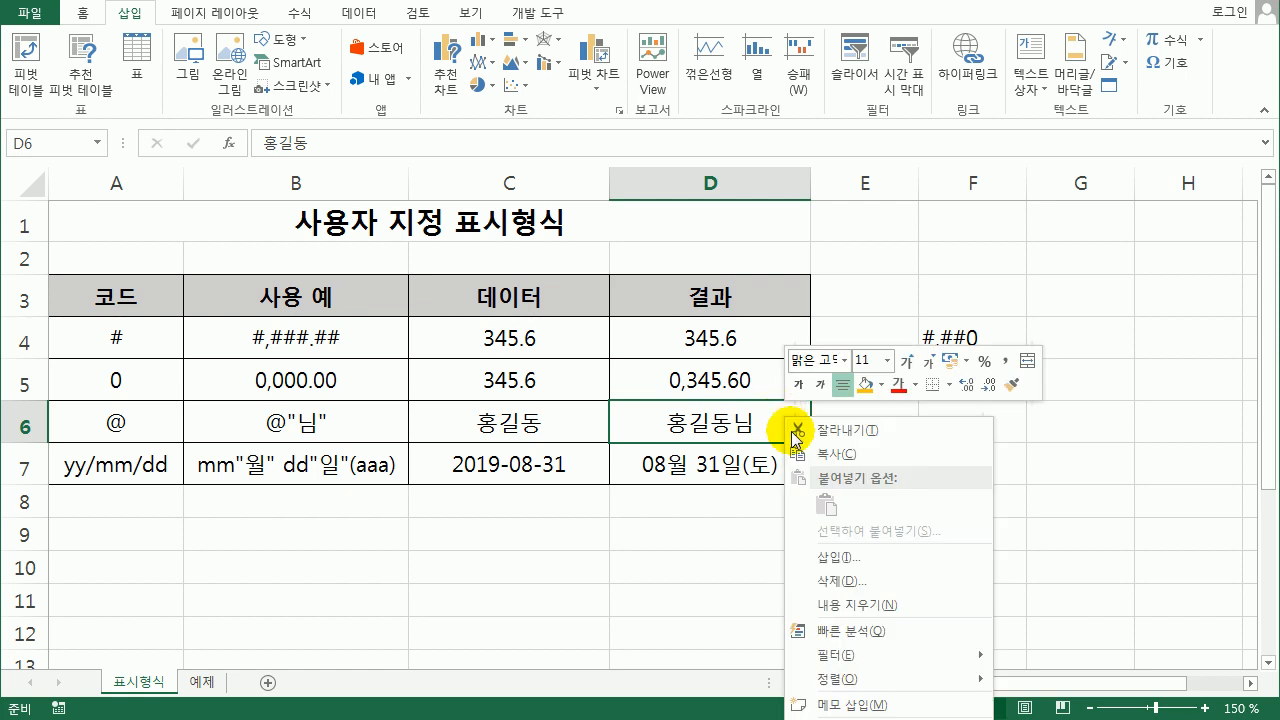
click(858, 713)
drag(872, 335, 1000, 92)
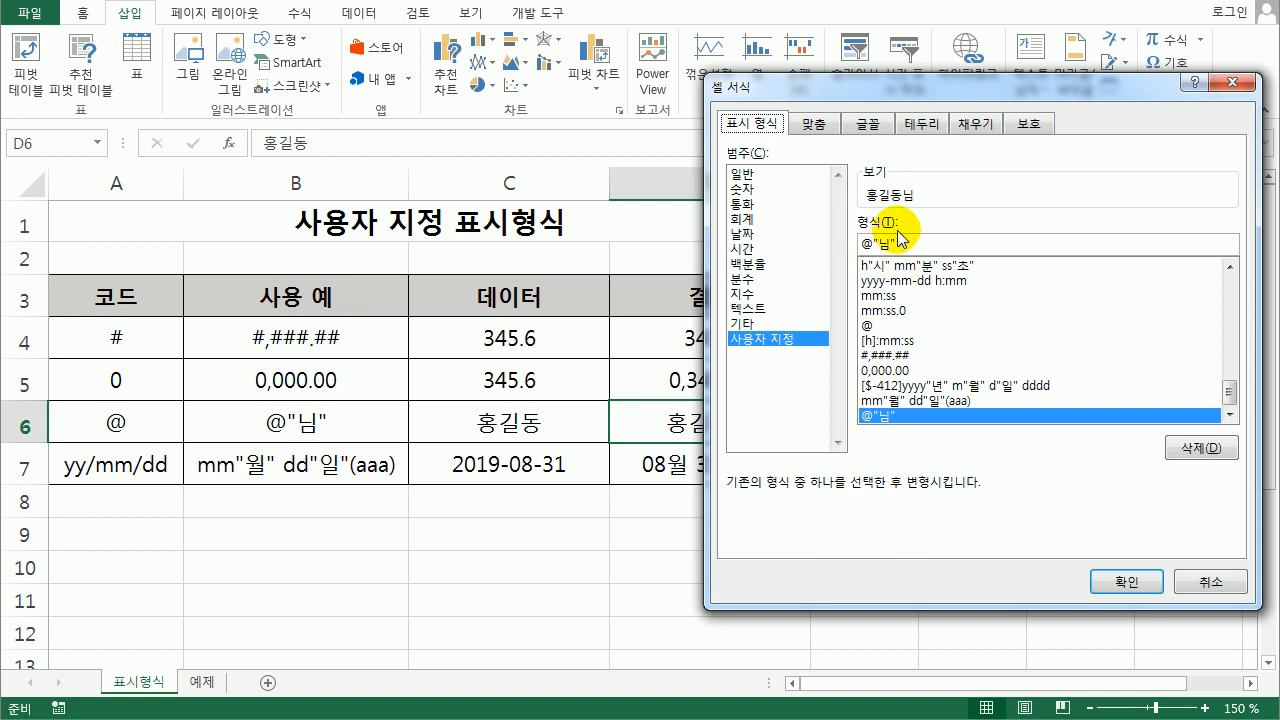
click(1152, 585)
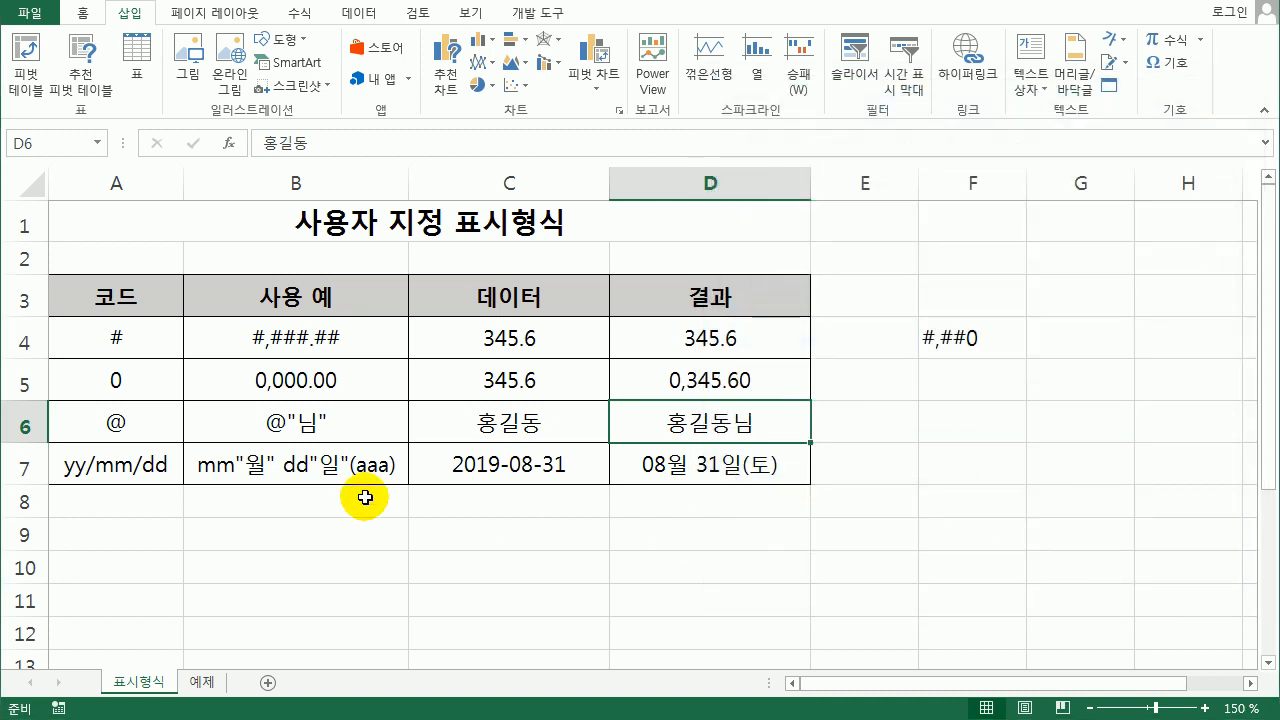
click(73, 475)
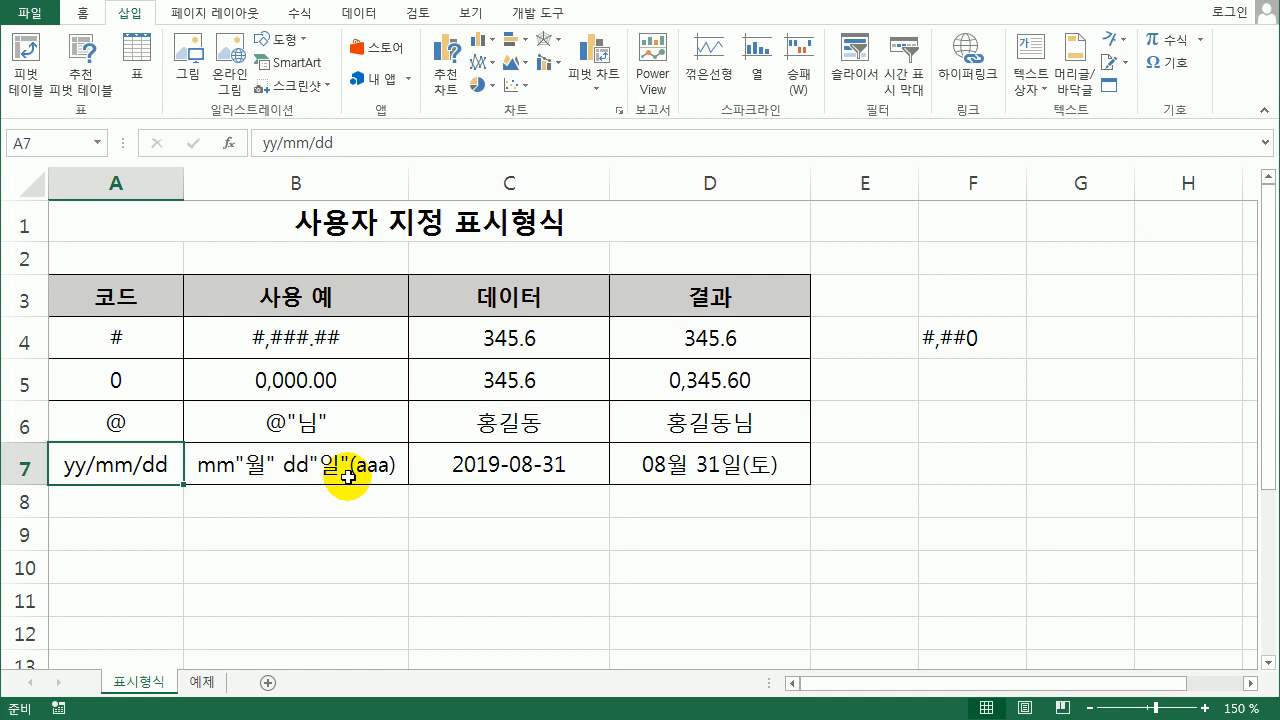
click(223, 513)
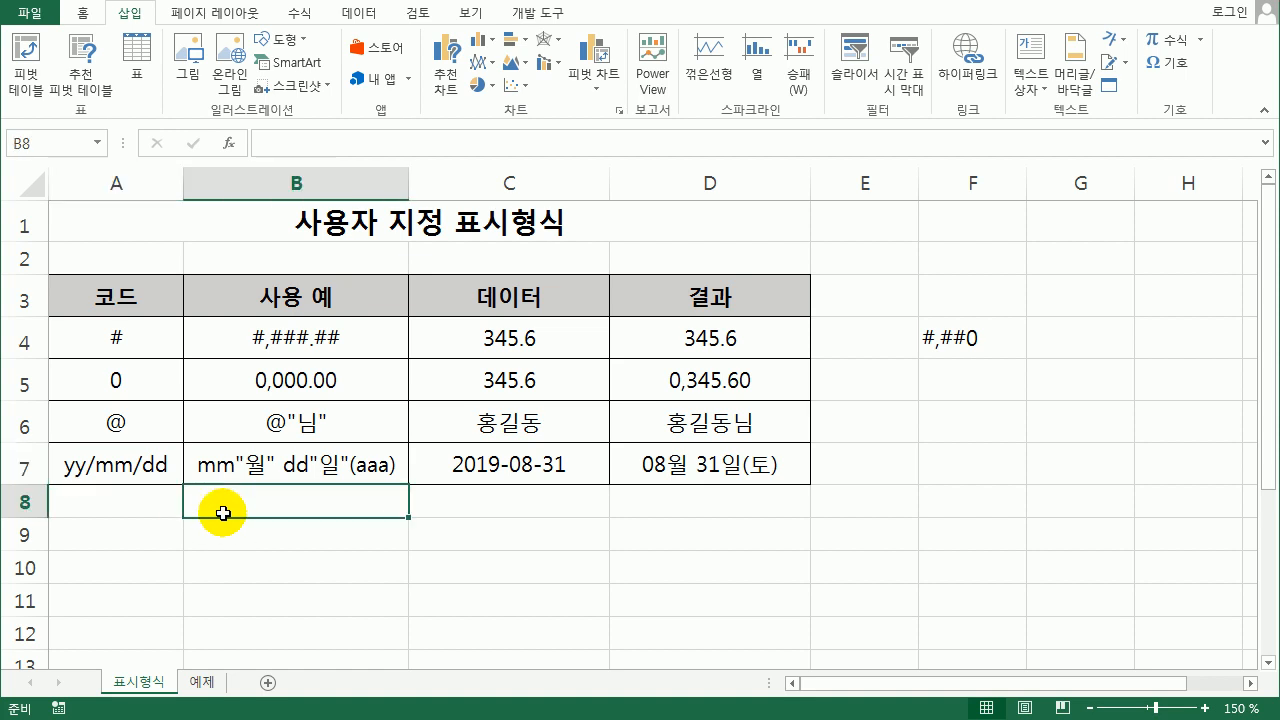
text(01)
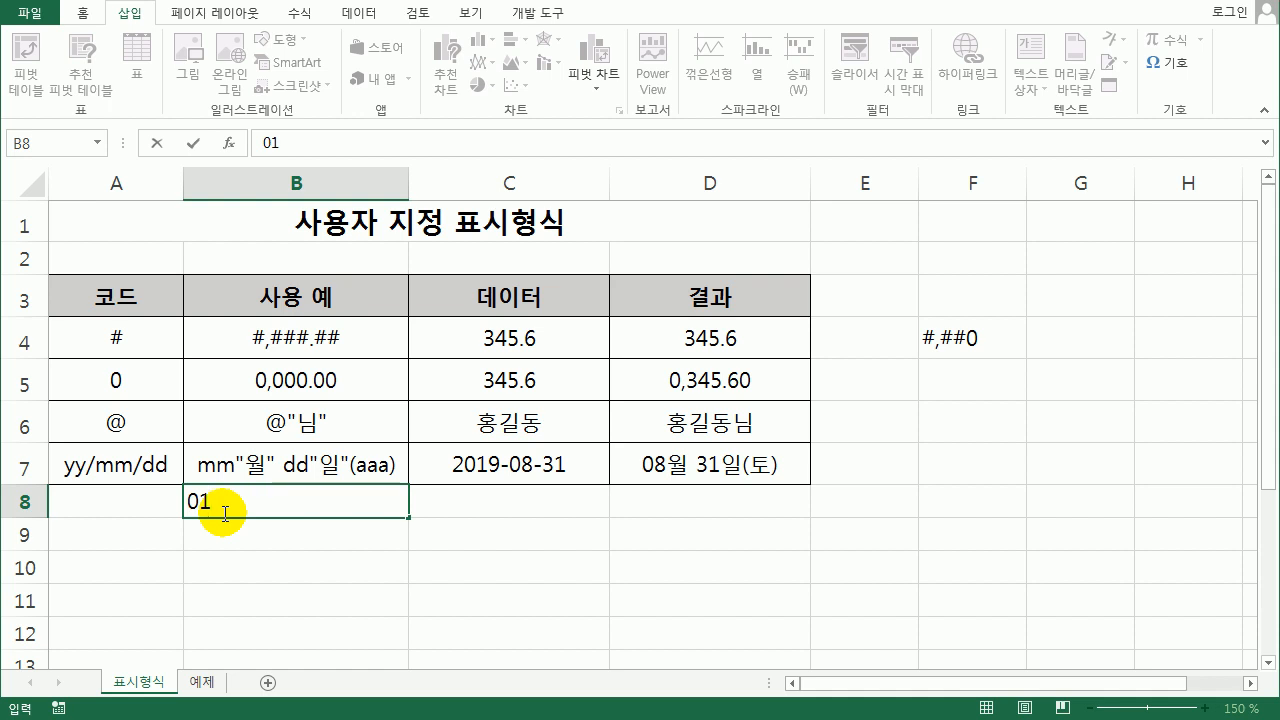
key(Escape)
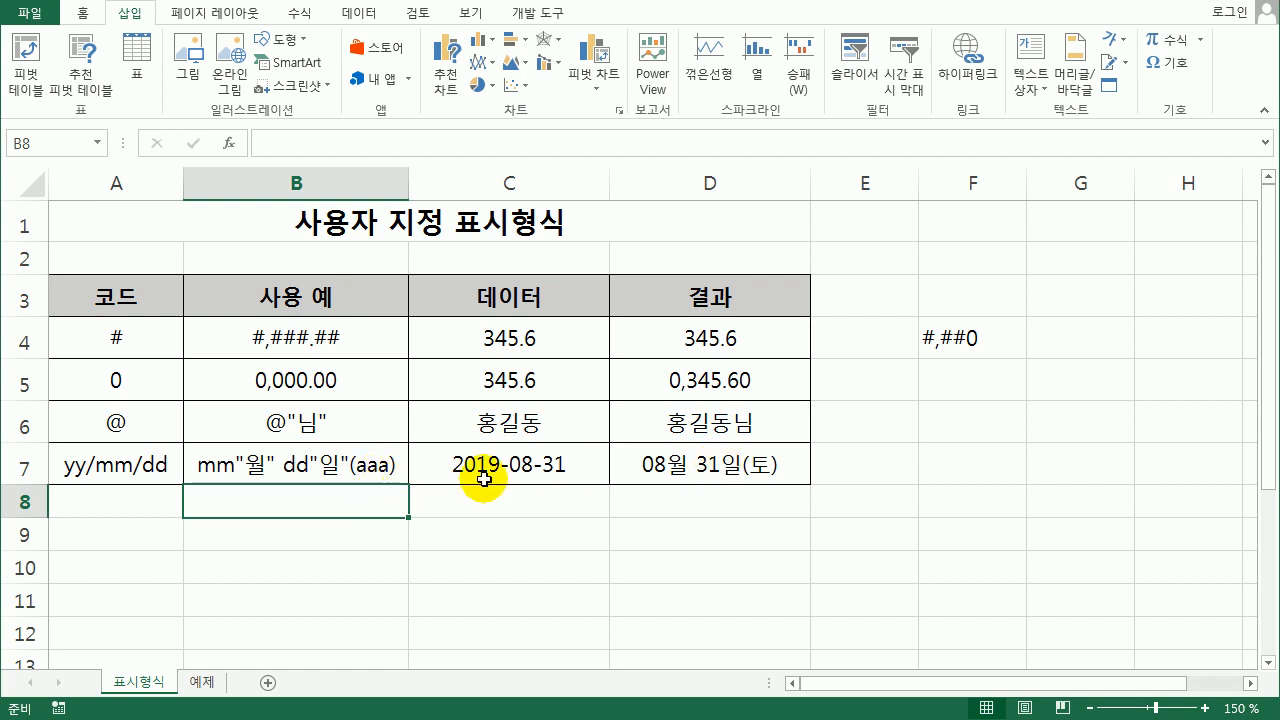
Try the weekday code aaaa in D7's custom date format, and restore the code aaa.
click(697, 466)
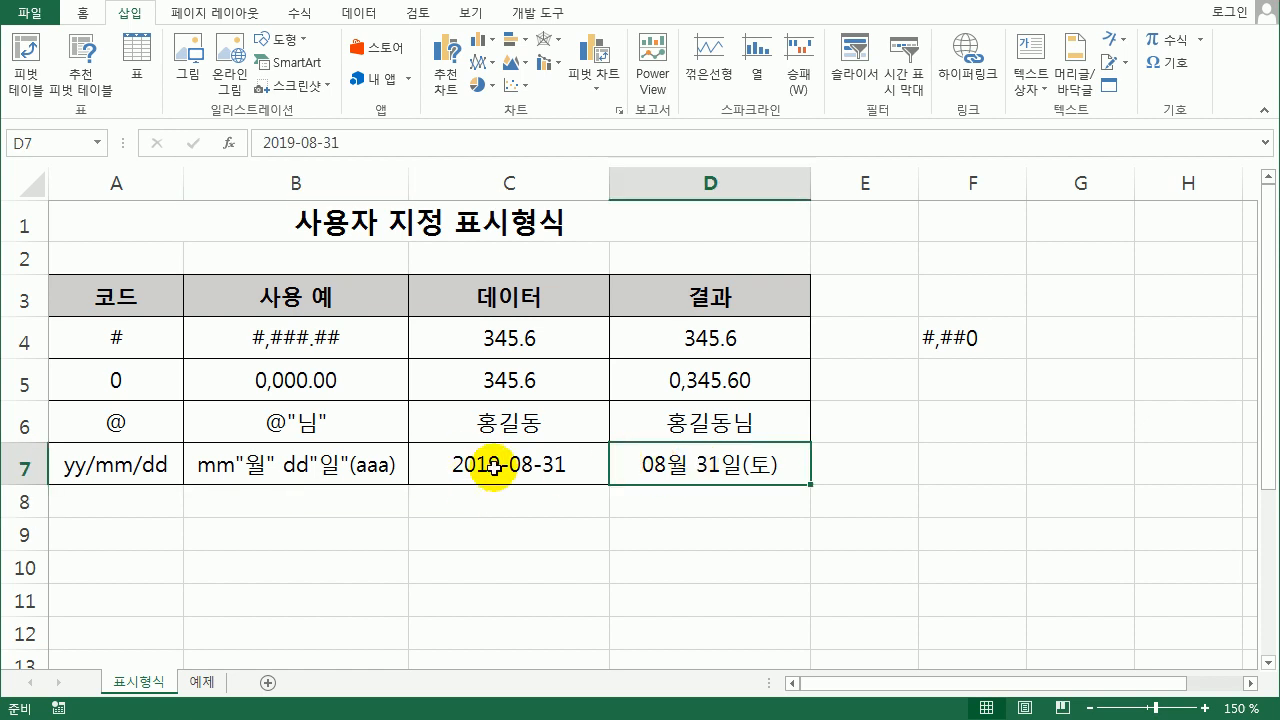
right_click(717, 465)
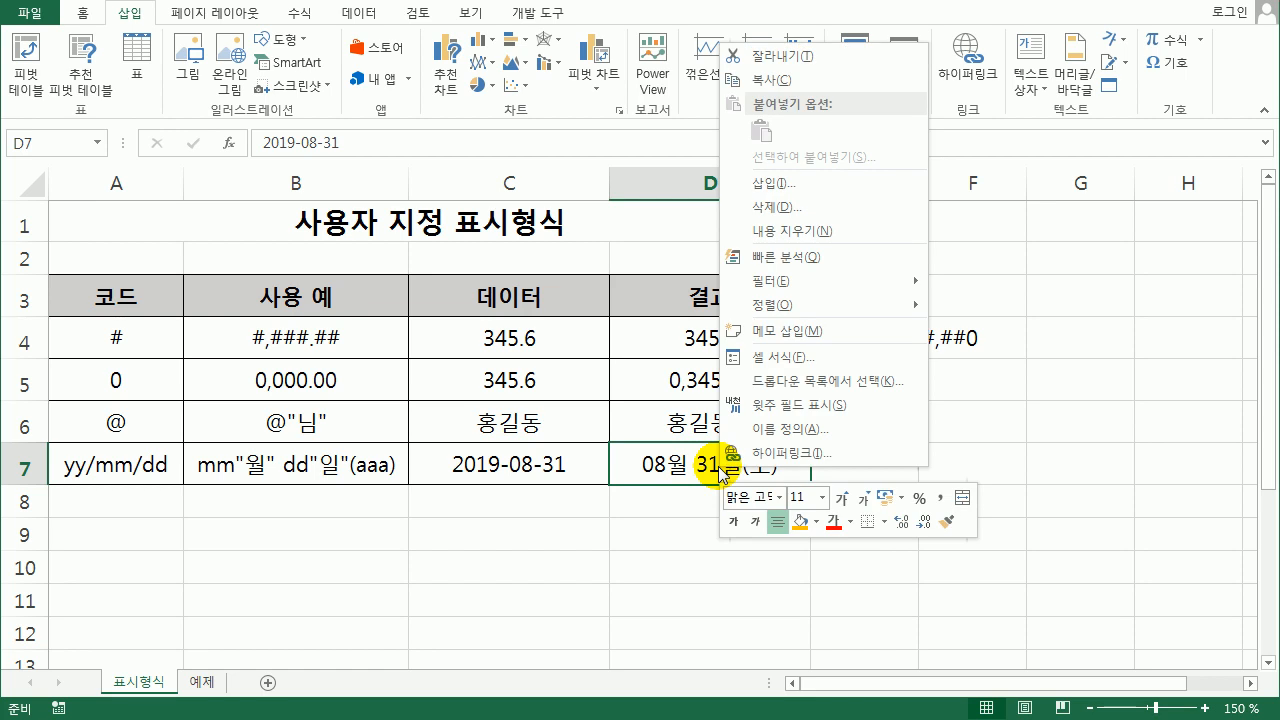
click(826, 357)
drag(830, 105, 949, 103)
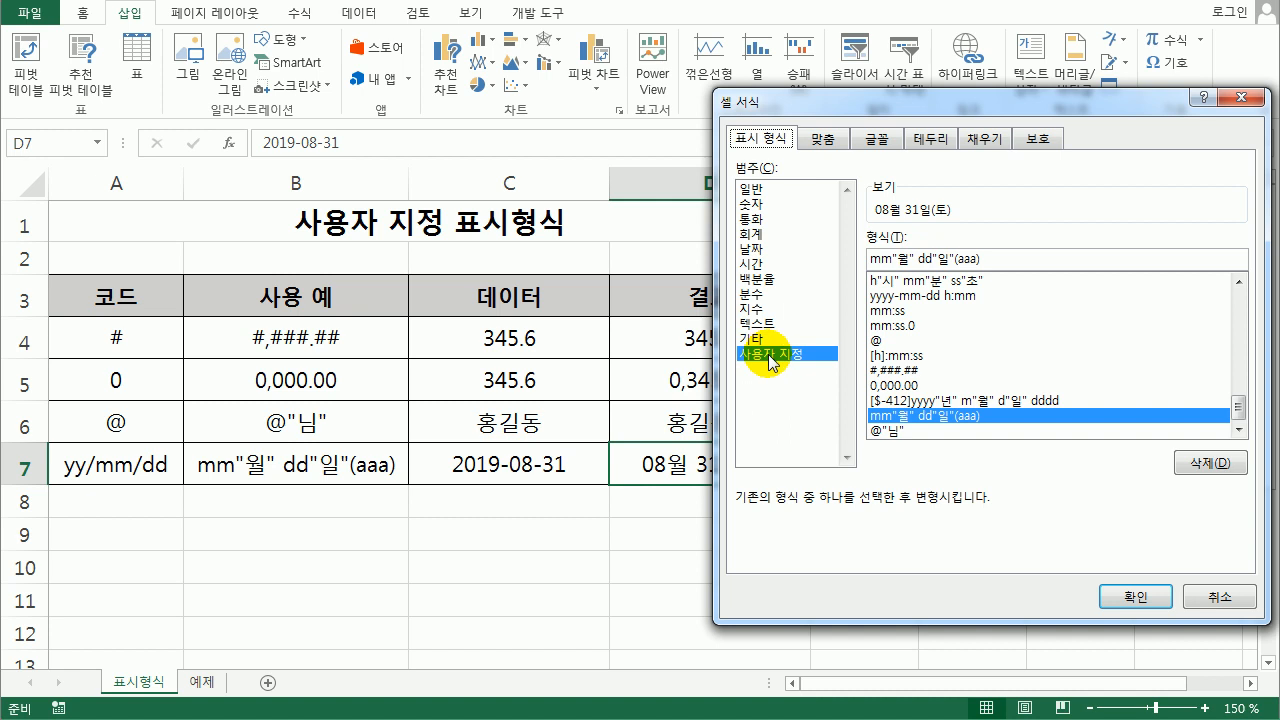
drag(1001, 263, 857, 258)
click(986, 265)
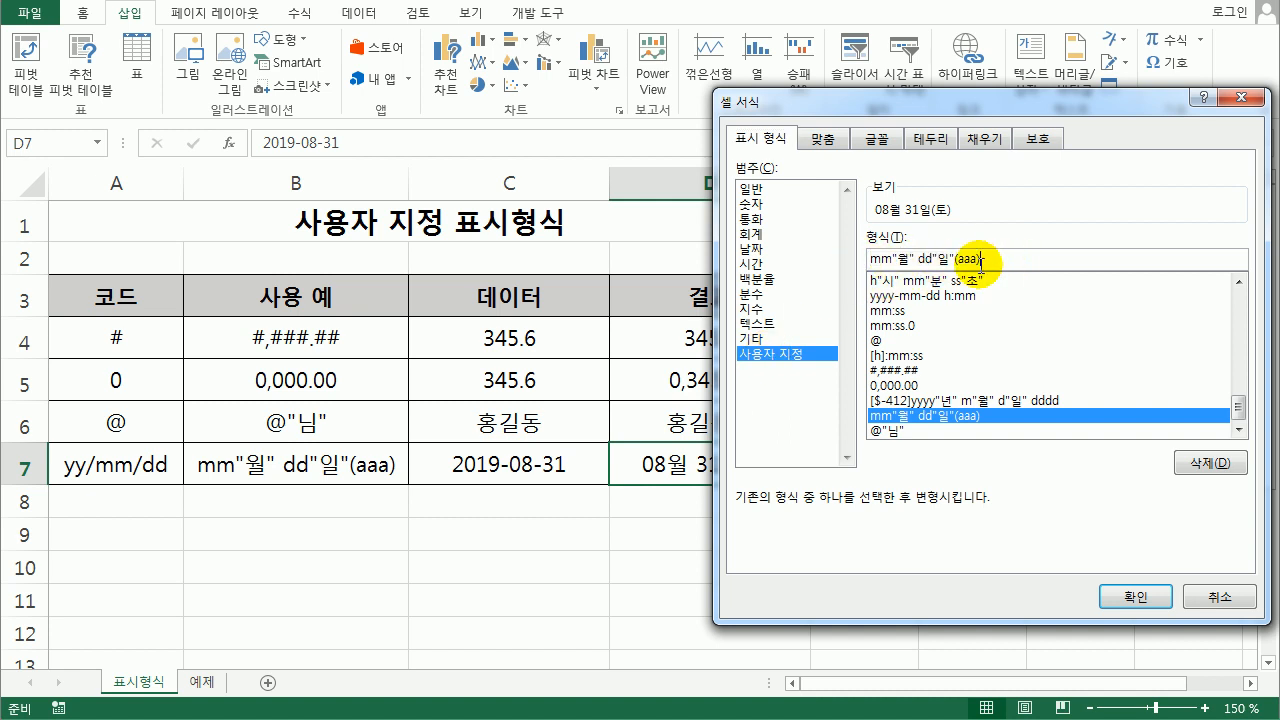
text(ㅁ)
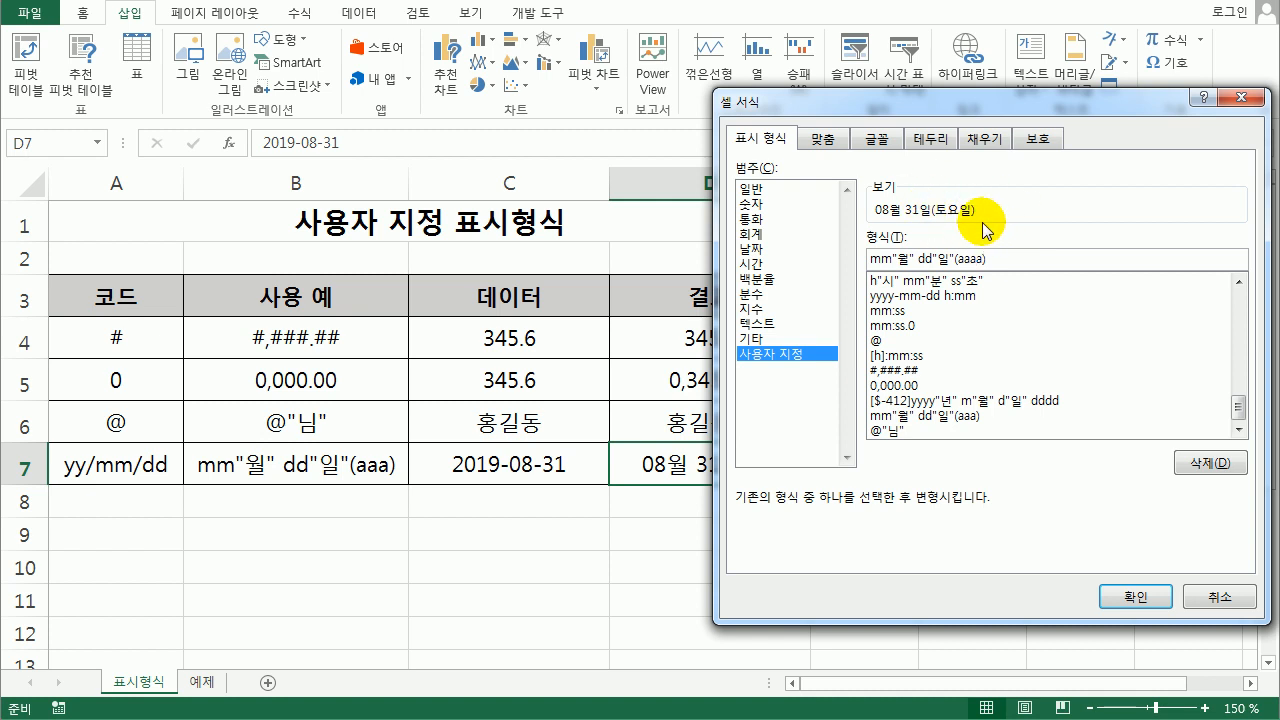
click(976, 258)
key(BackSpace)
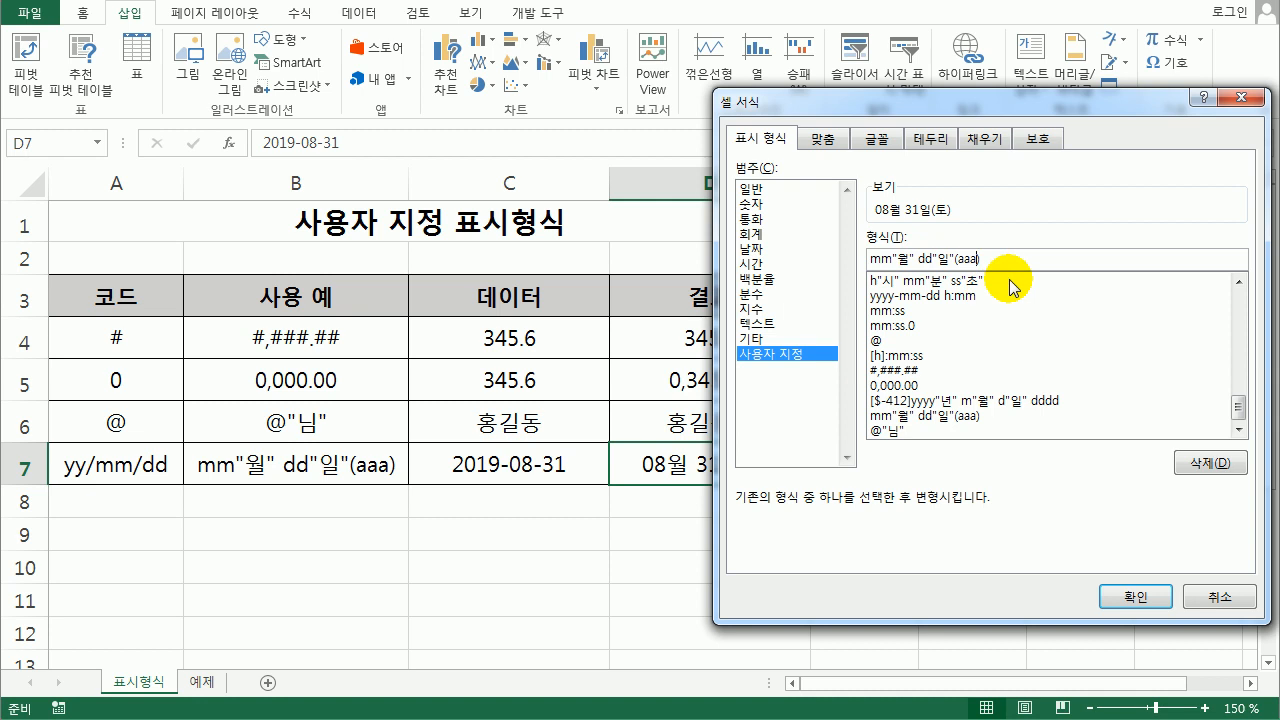
Try the month codes mmm and mmmm in D7's custom format, restore mm, and close the cell formatting settings.
click(884, 262)
text(m)
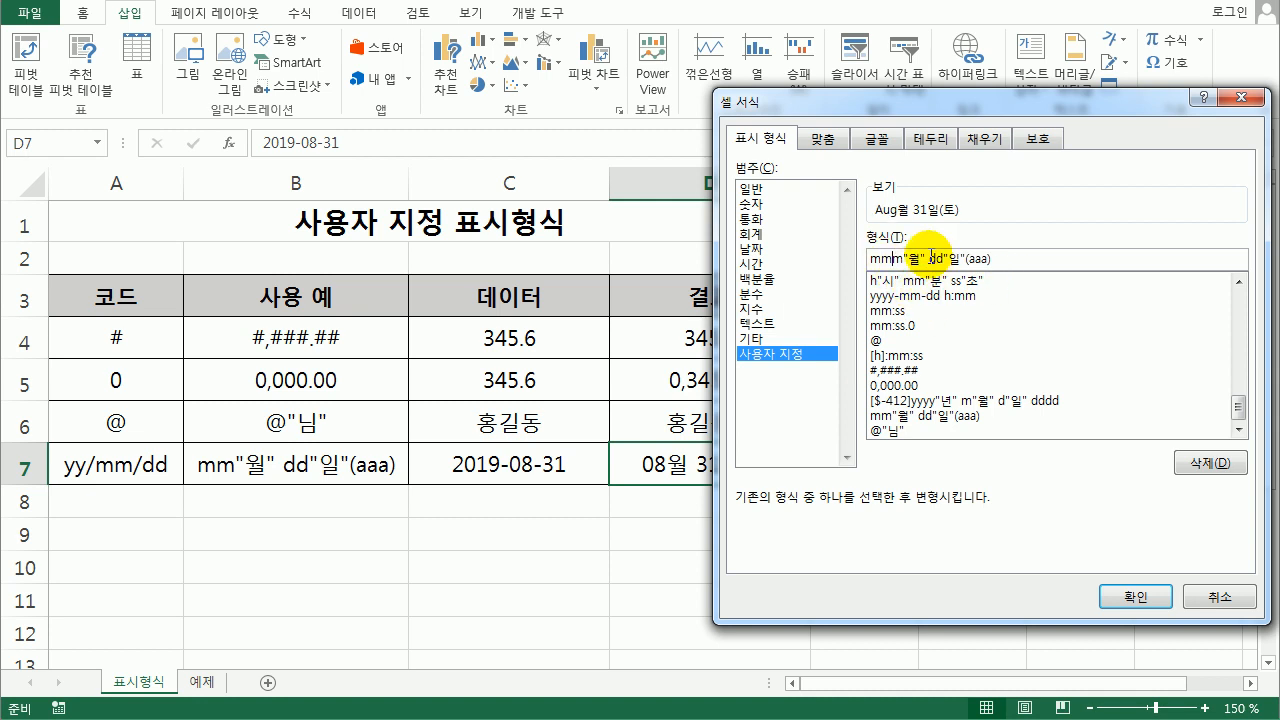
text(m)
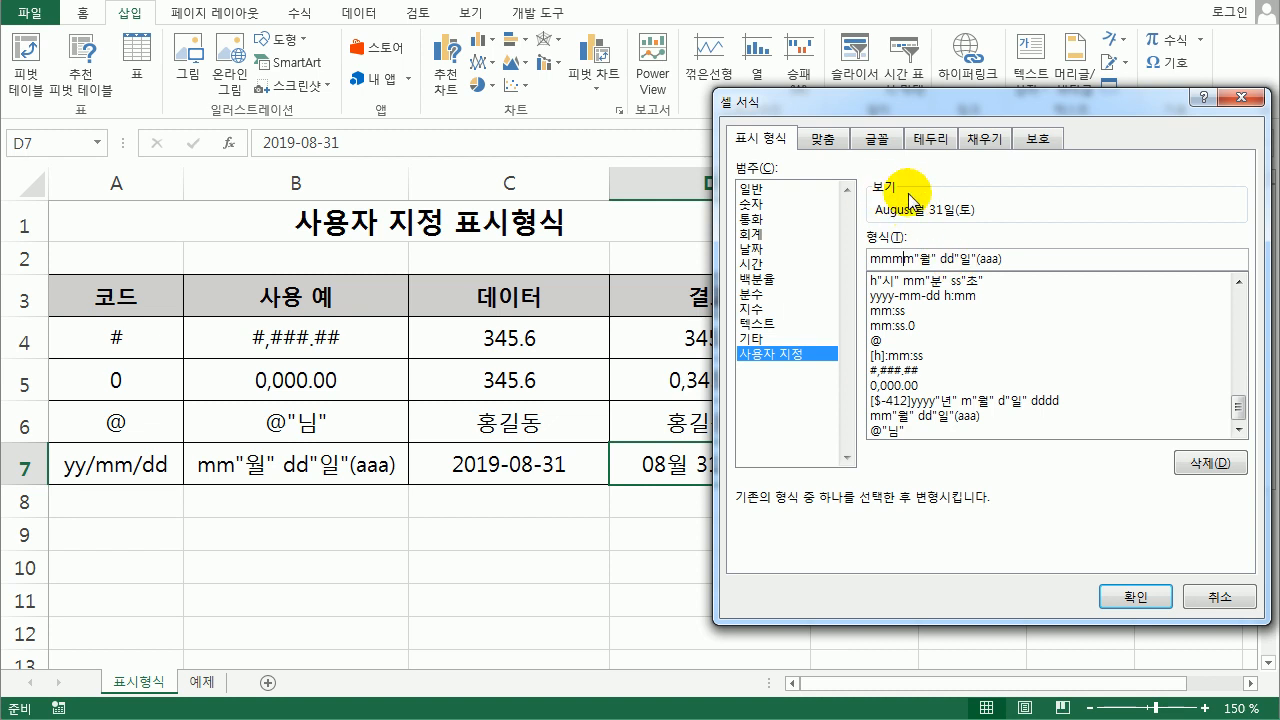
key(BackSpace)
key(BackSpace)
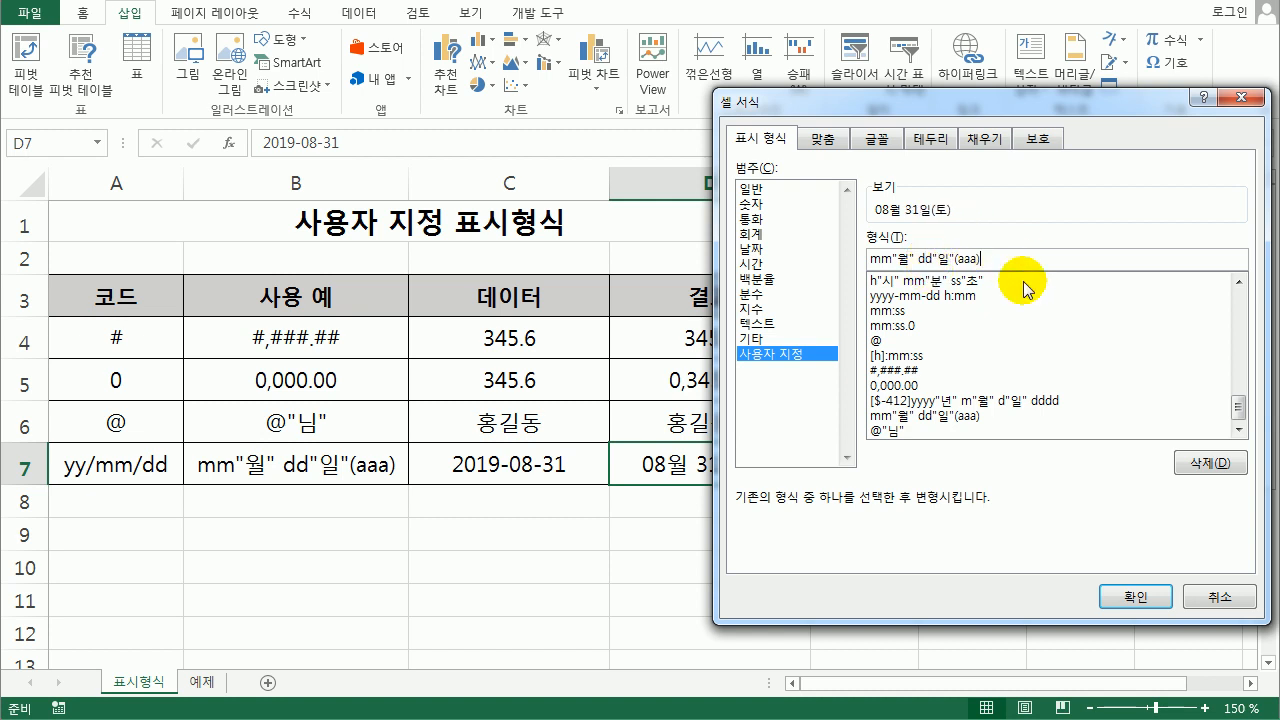
click(1140, 597)
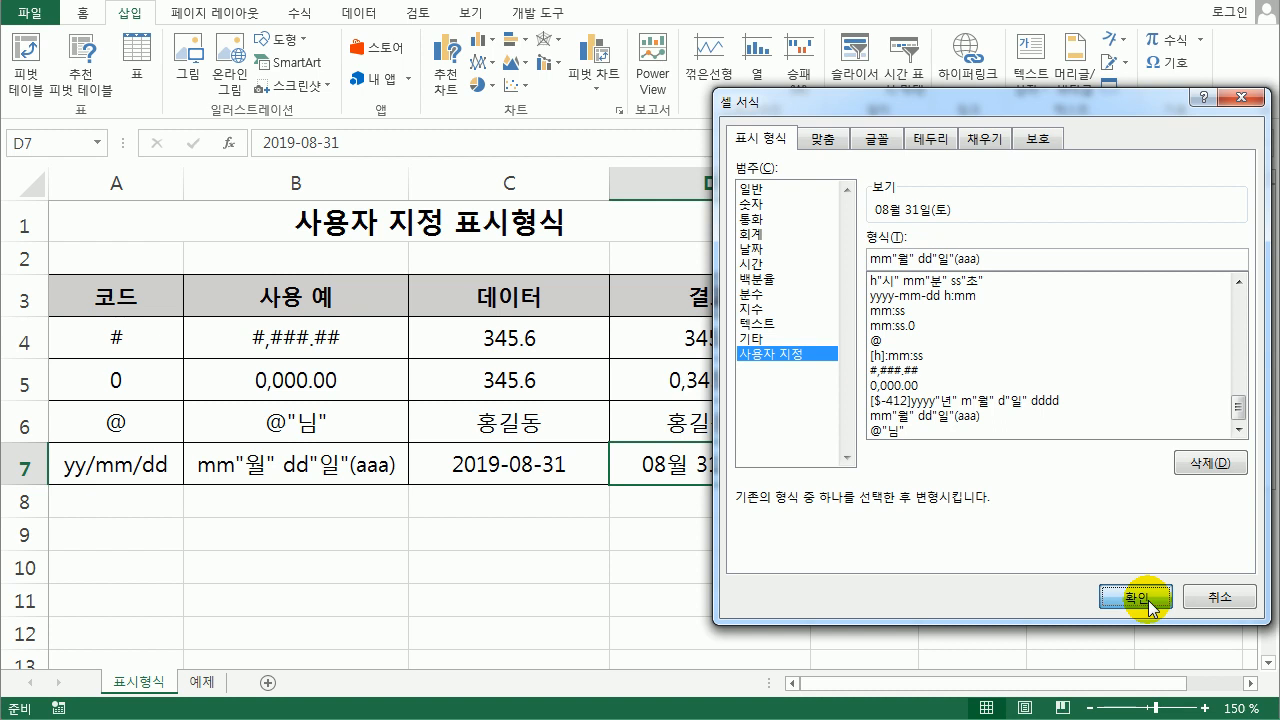
On the 예제 sheet, apply the custom text format @"형" to the 드론 종류 data in C2:C9.
click(208, 682)
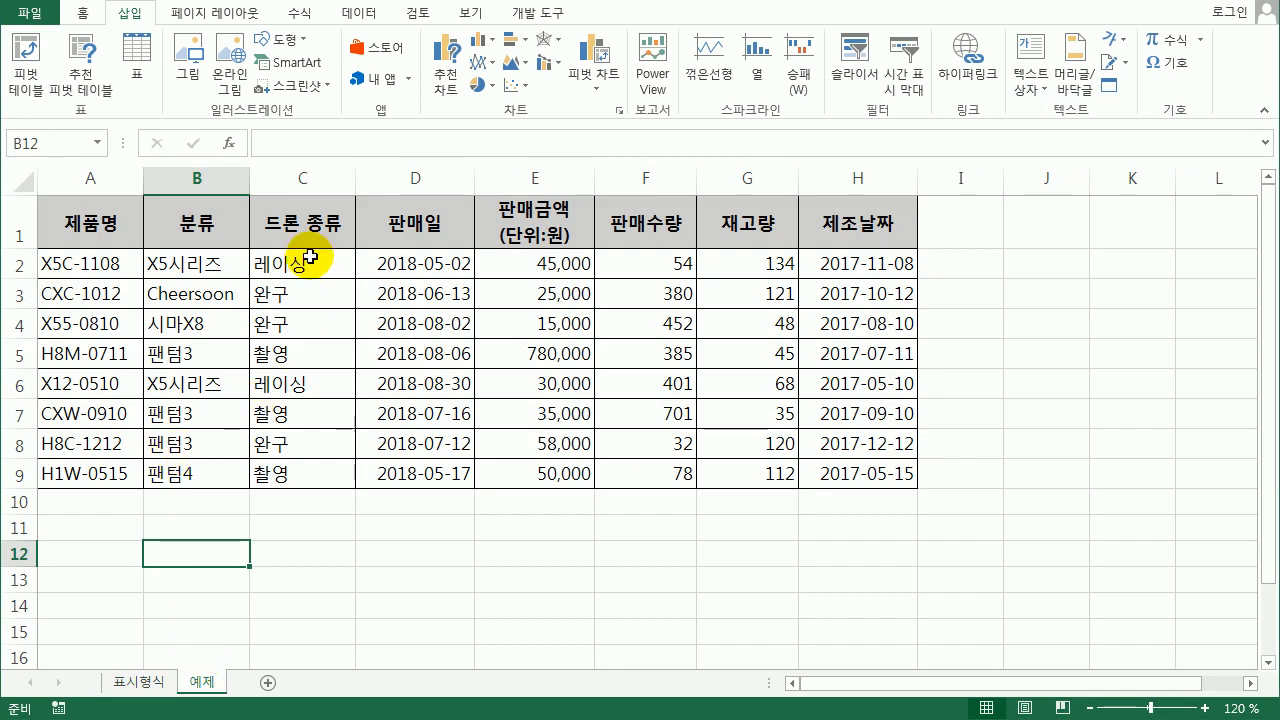
drag(306, 258, 306, 478)
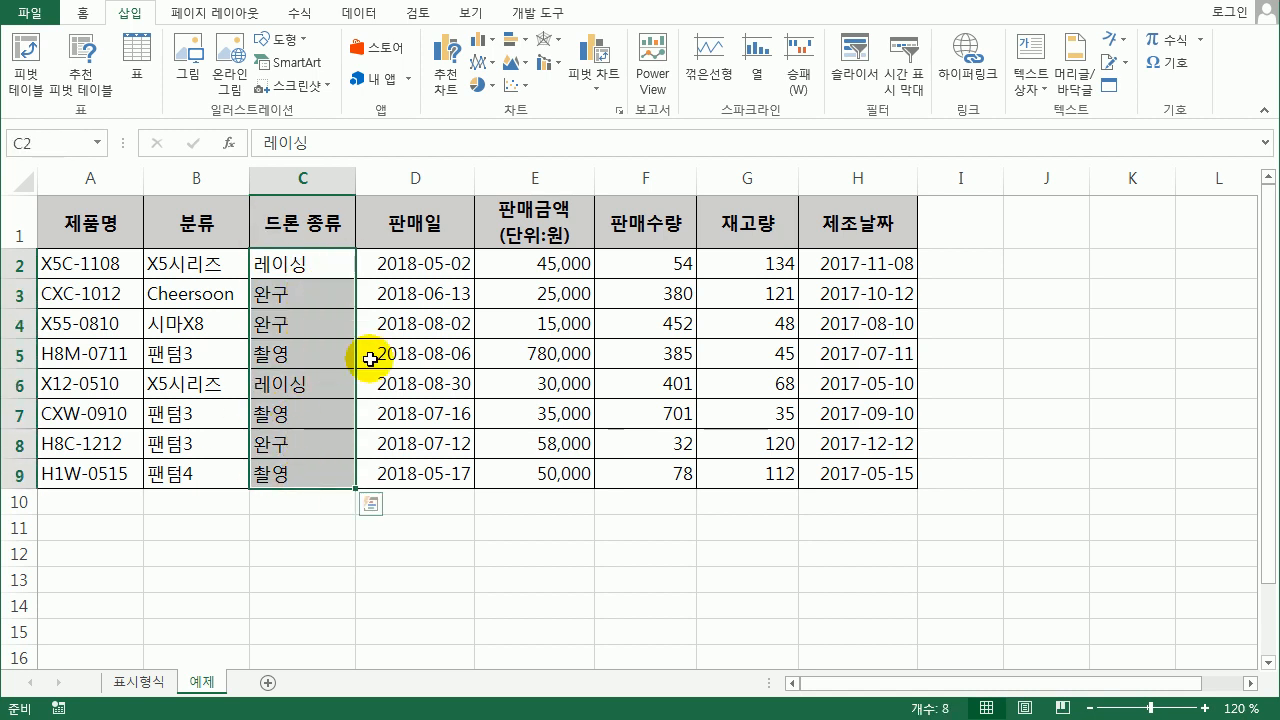
right_click(345, 264)
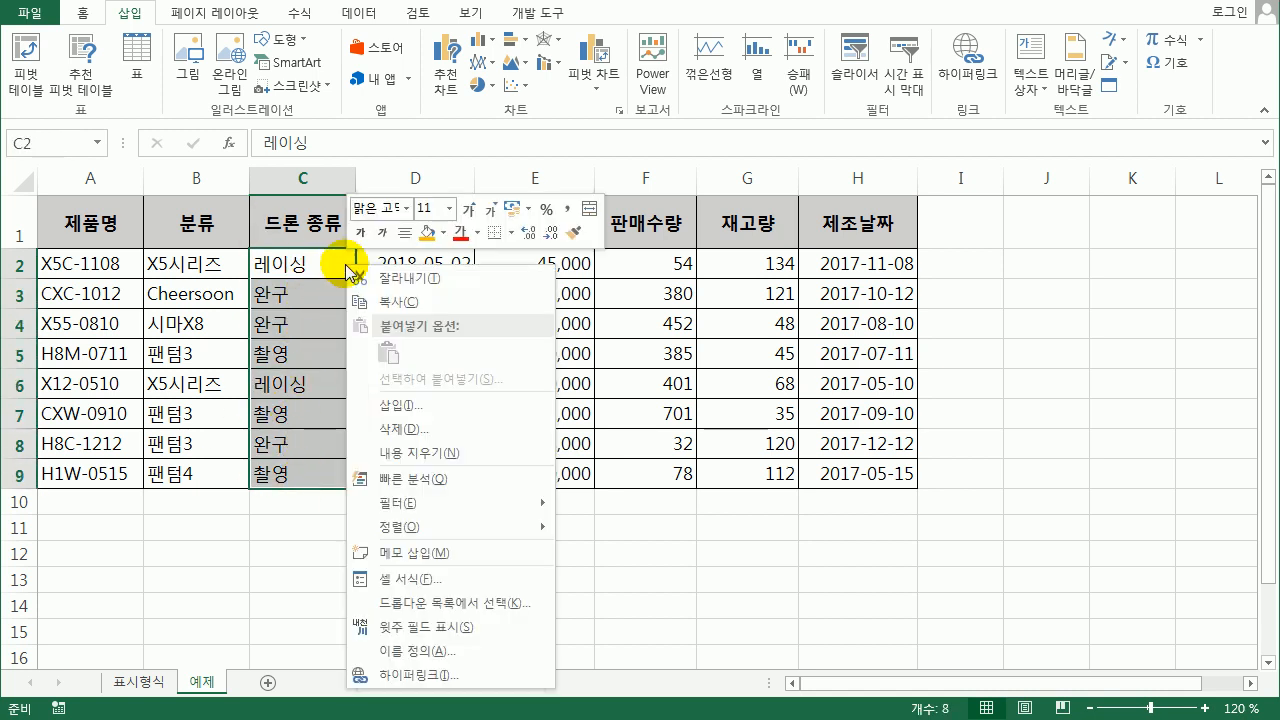
click(430, 582)
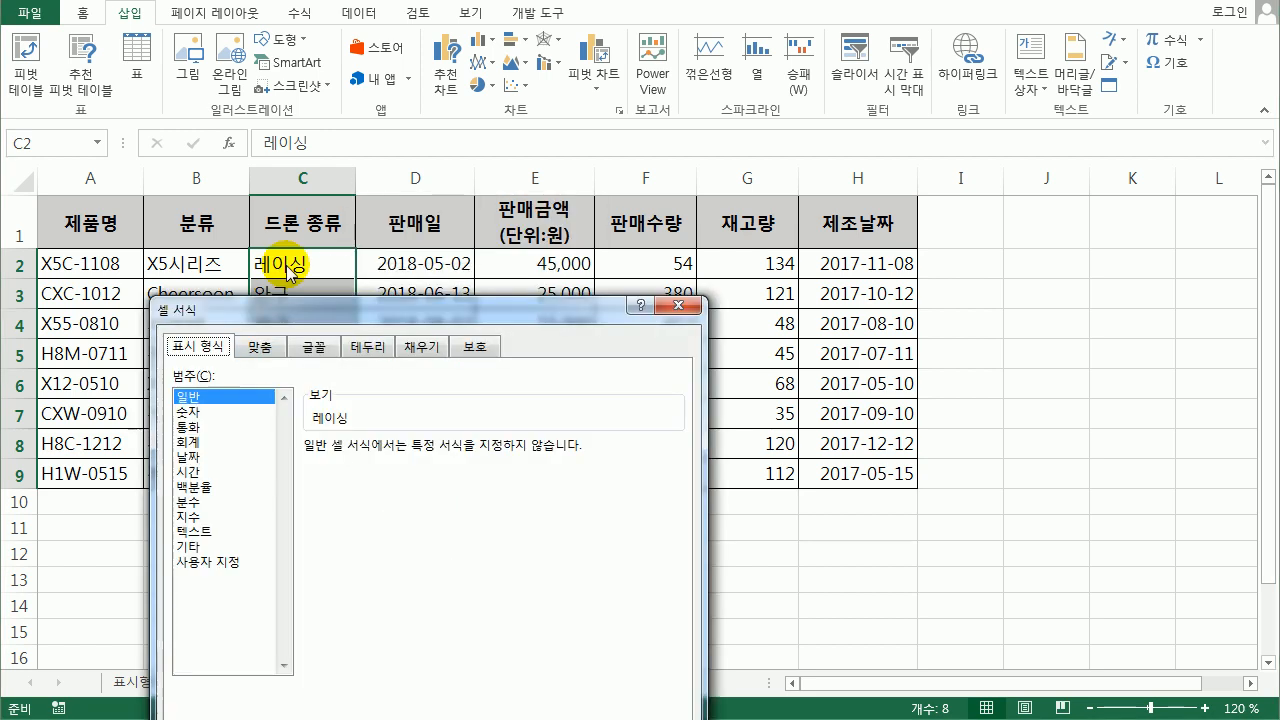
drag(337, 306, 474, 170)
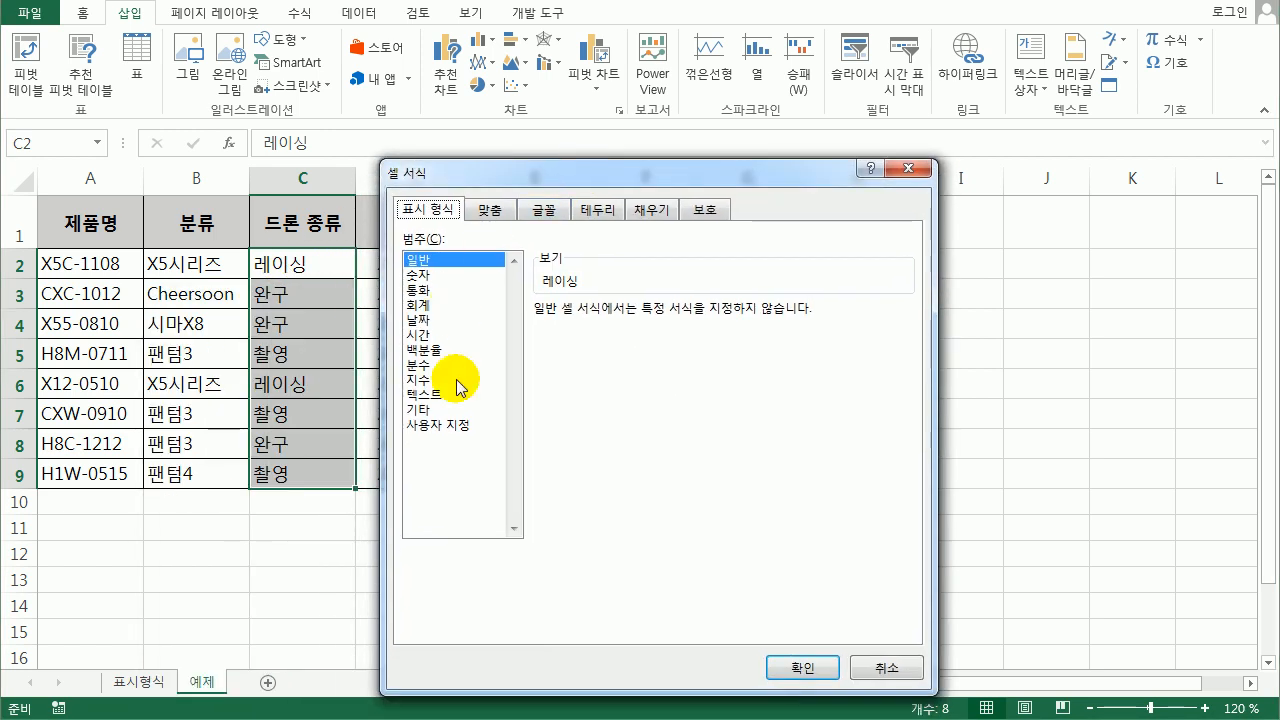
click(447, 424)
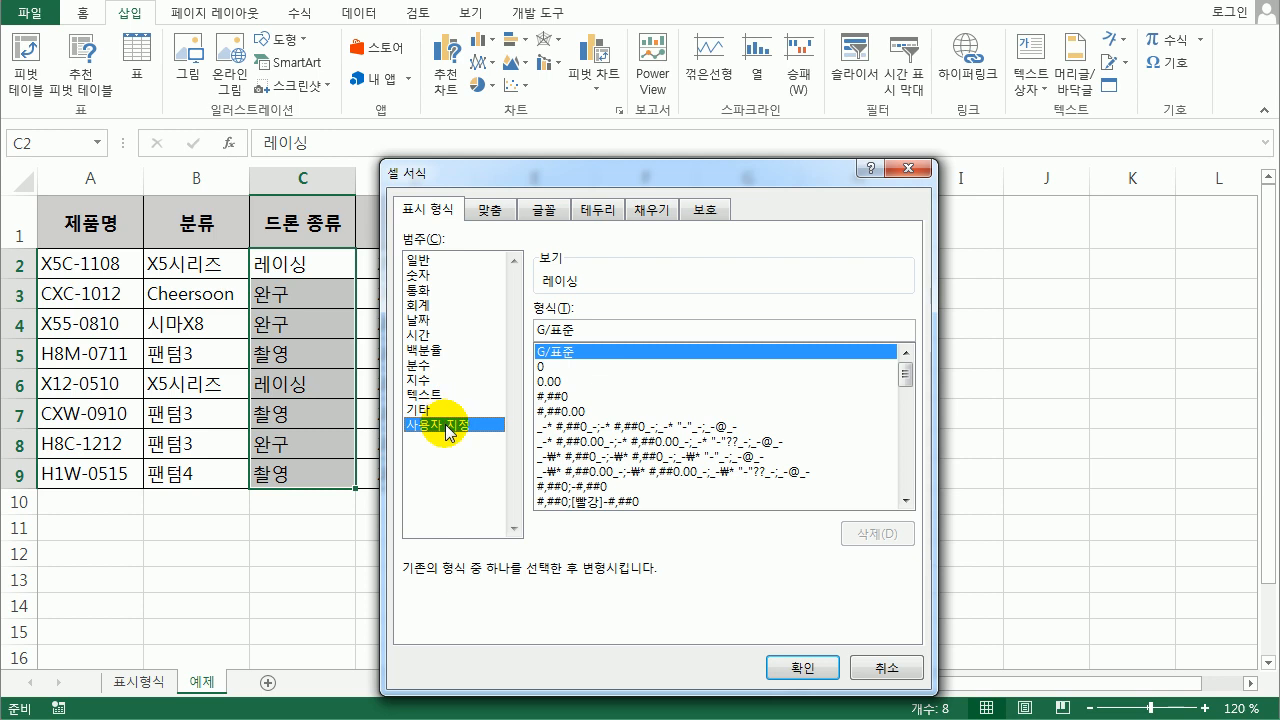
drag(595, 330, 540, 325)
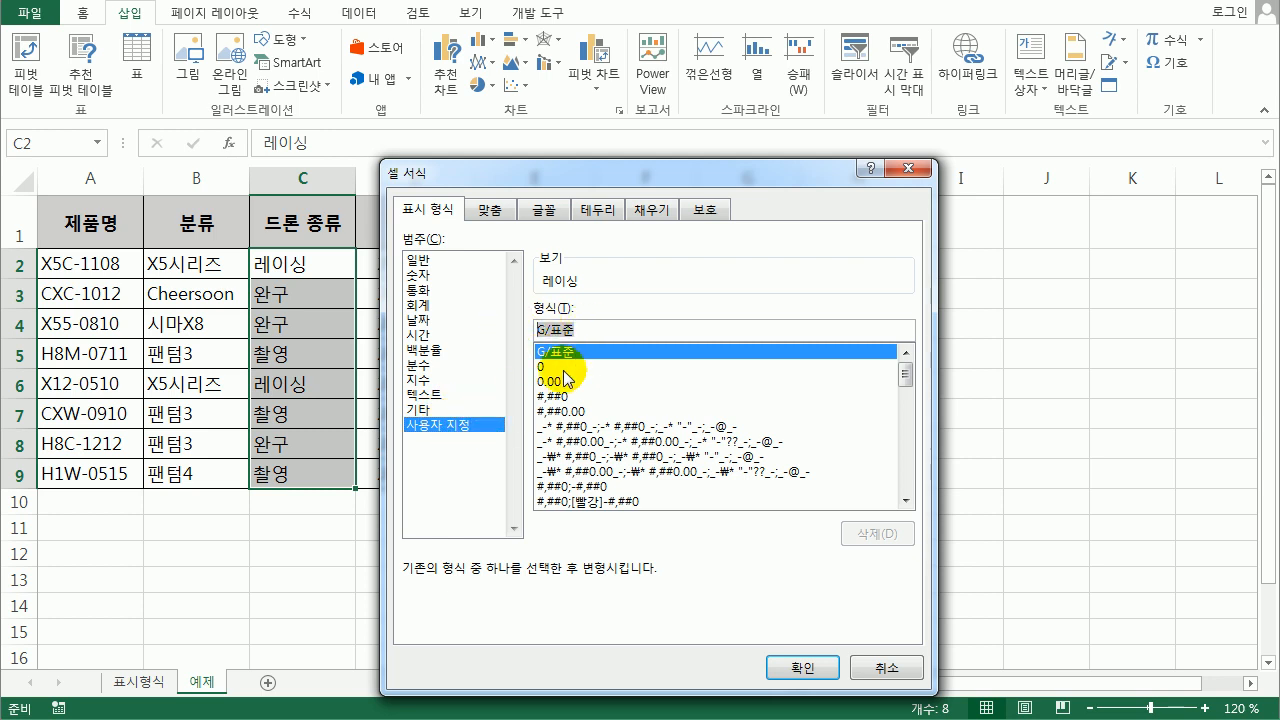
text(@)
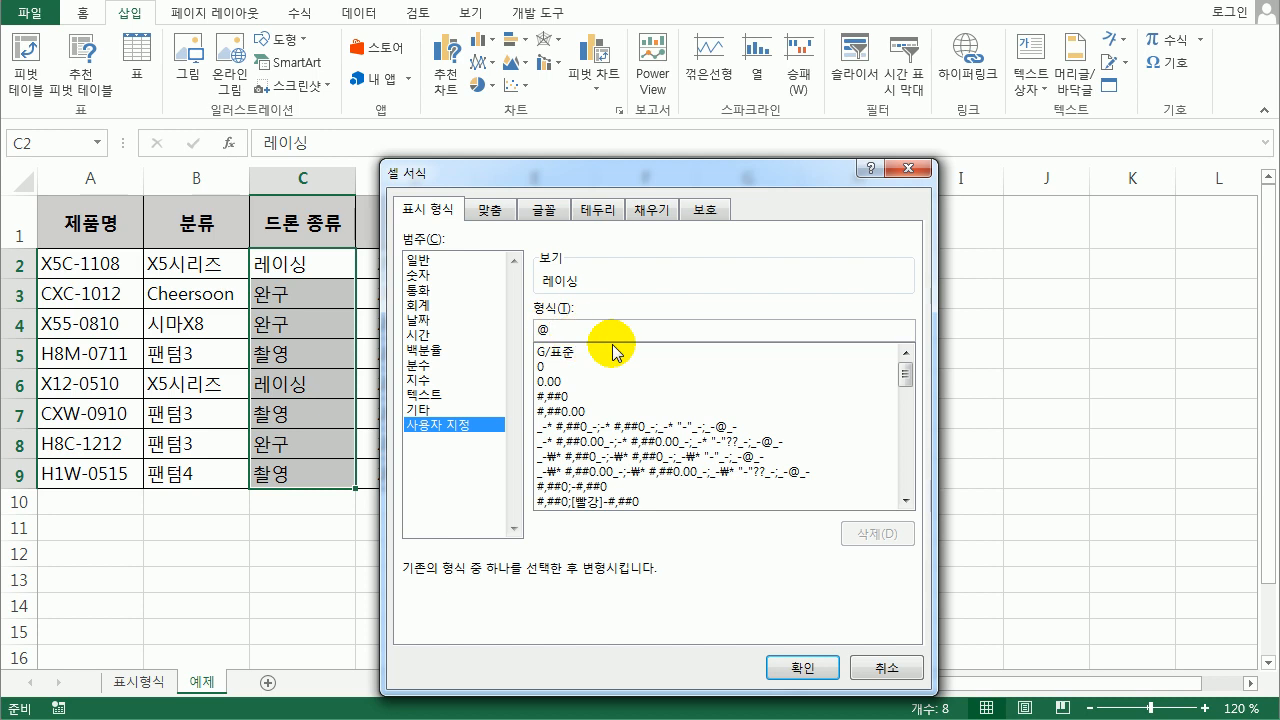
text("형)
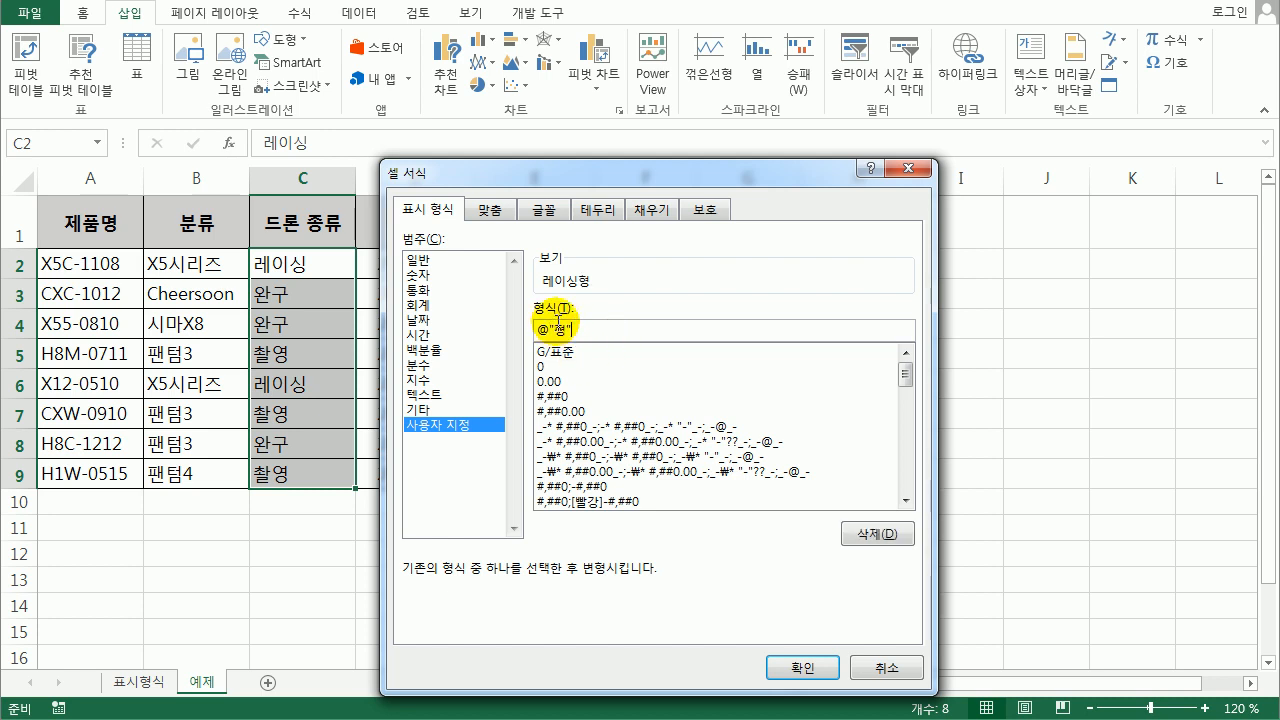
click(800, 668)
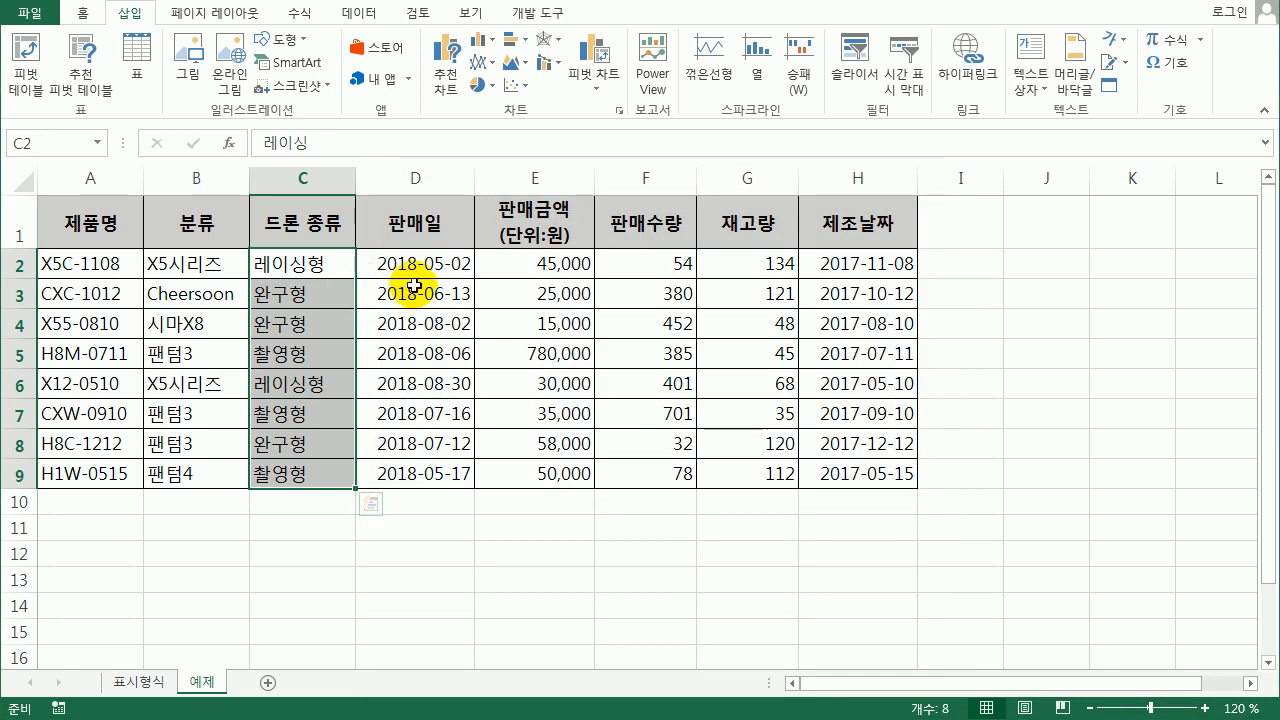
Apply the custom date format yyyy"년" mm"월" to both the 판매일 data D2:D9 and the 제조날짜 data H2:H9.
drag(425, 264, 428, 472)
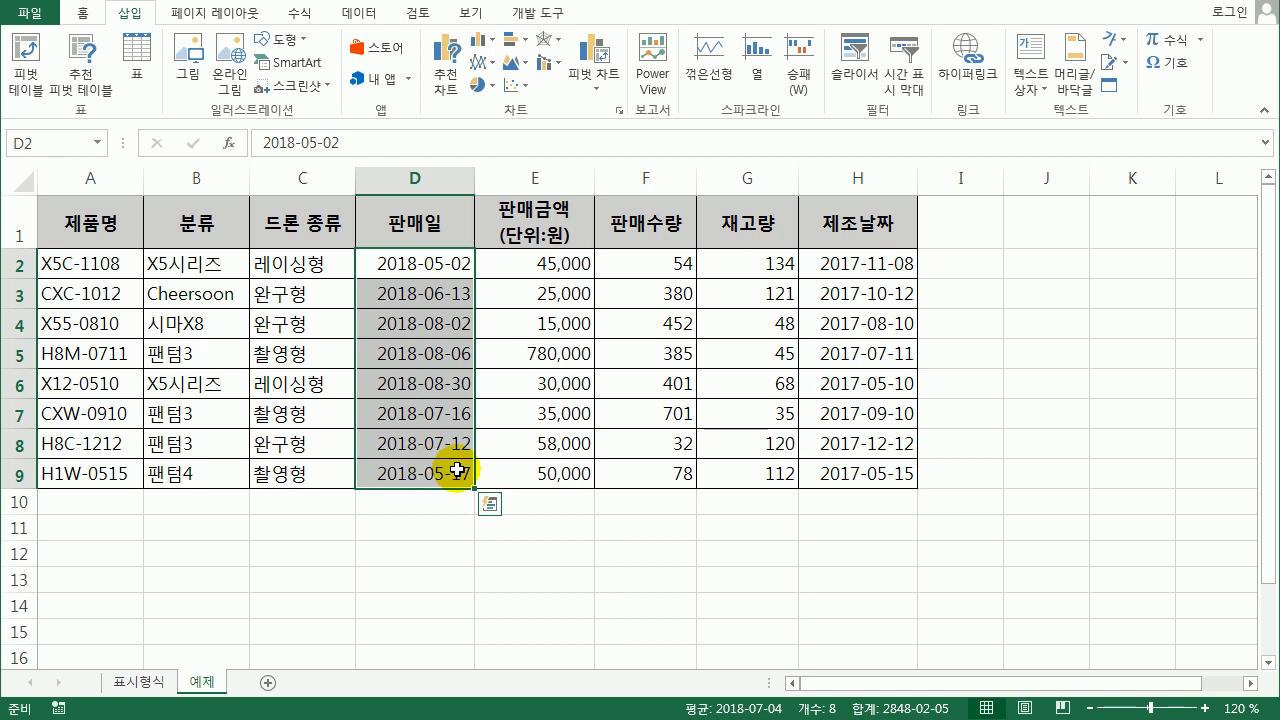
drag(874, 262, 878, 470)
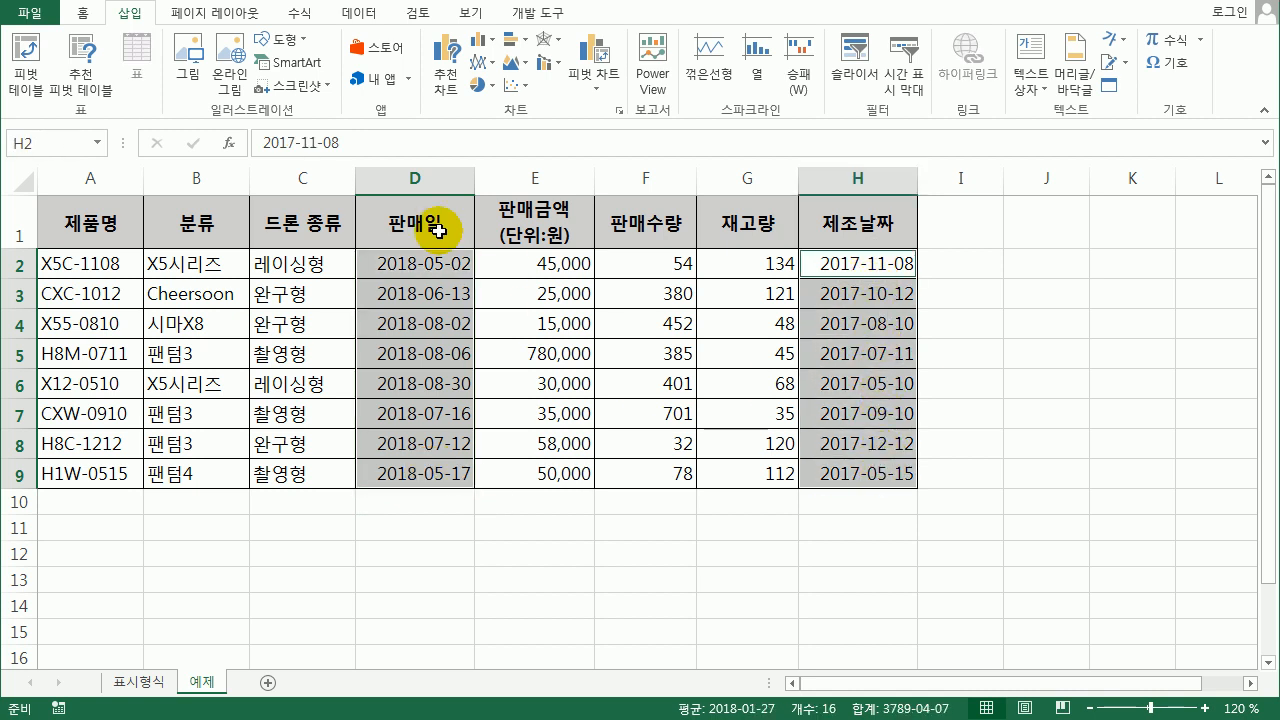
right_click(884, 264)
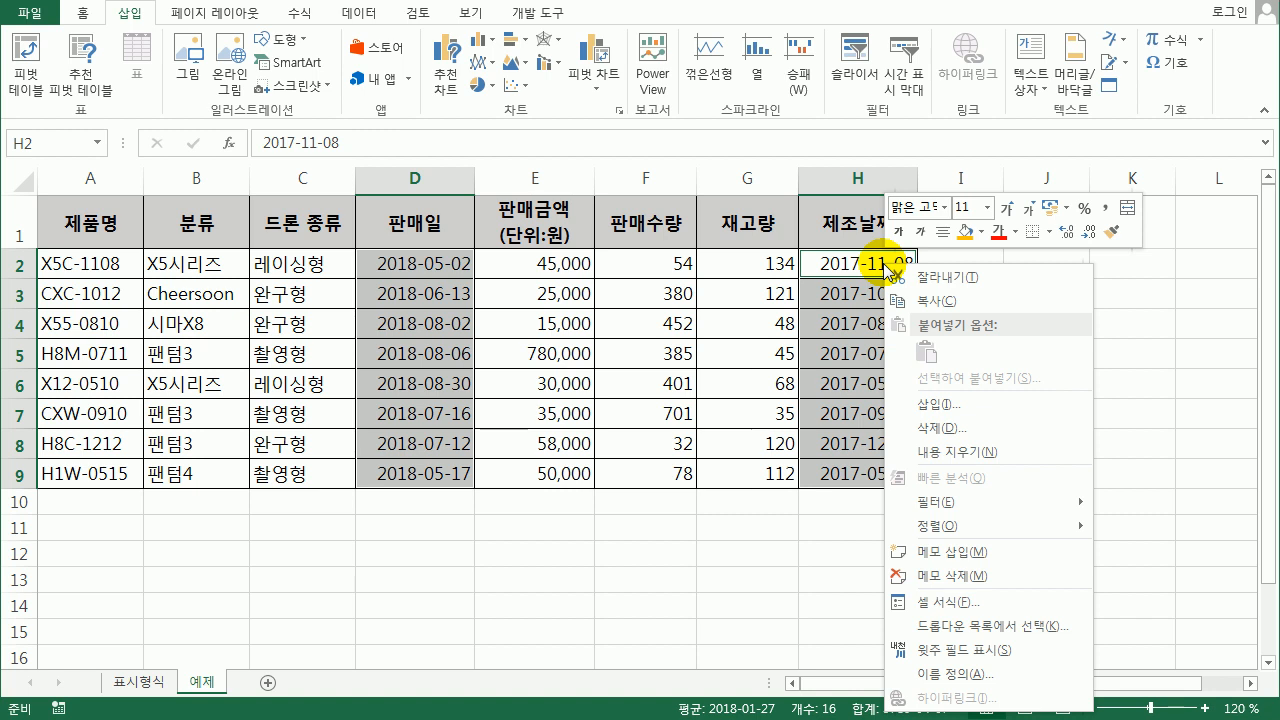
click(966, 606)
drag(832, 343, 797, 143)
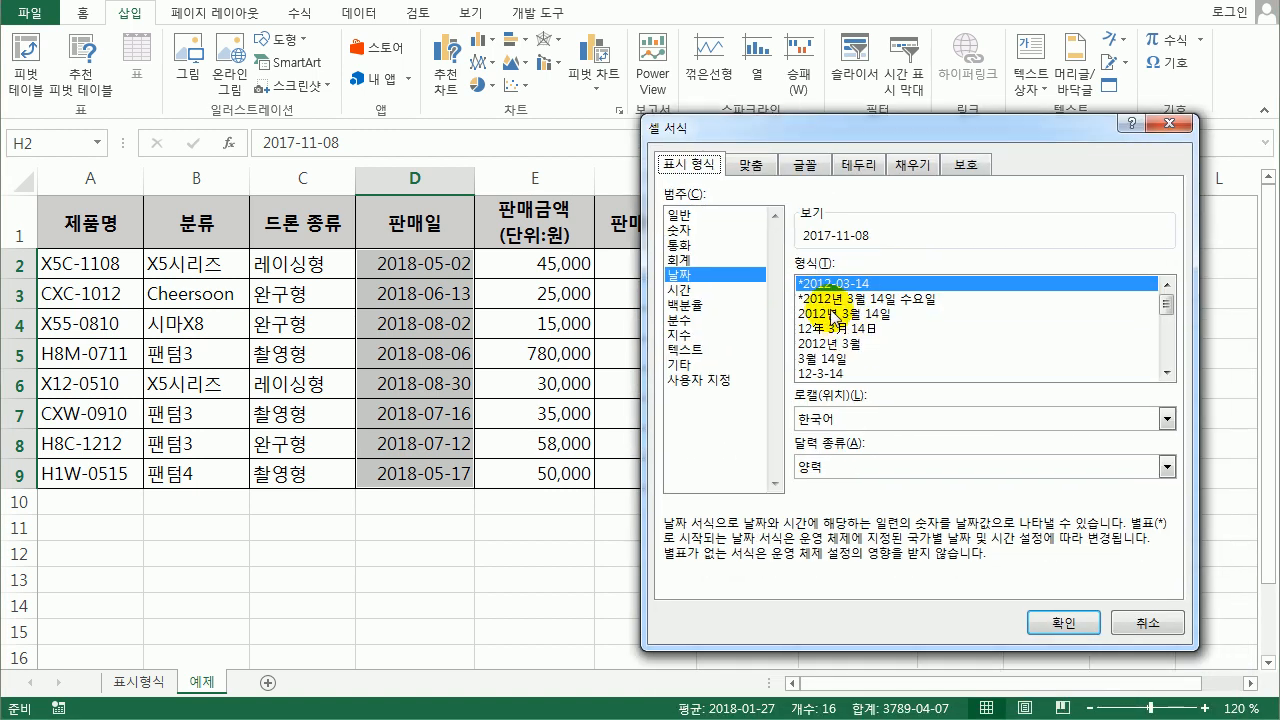
click(728, 379)
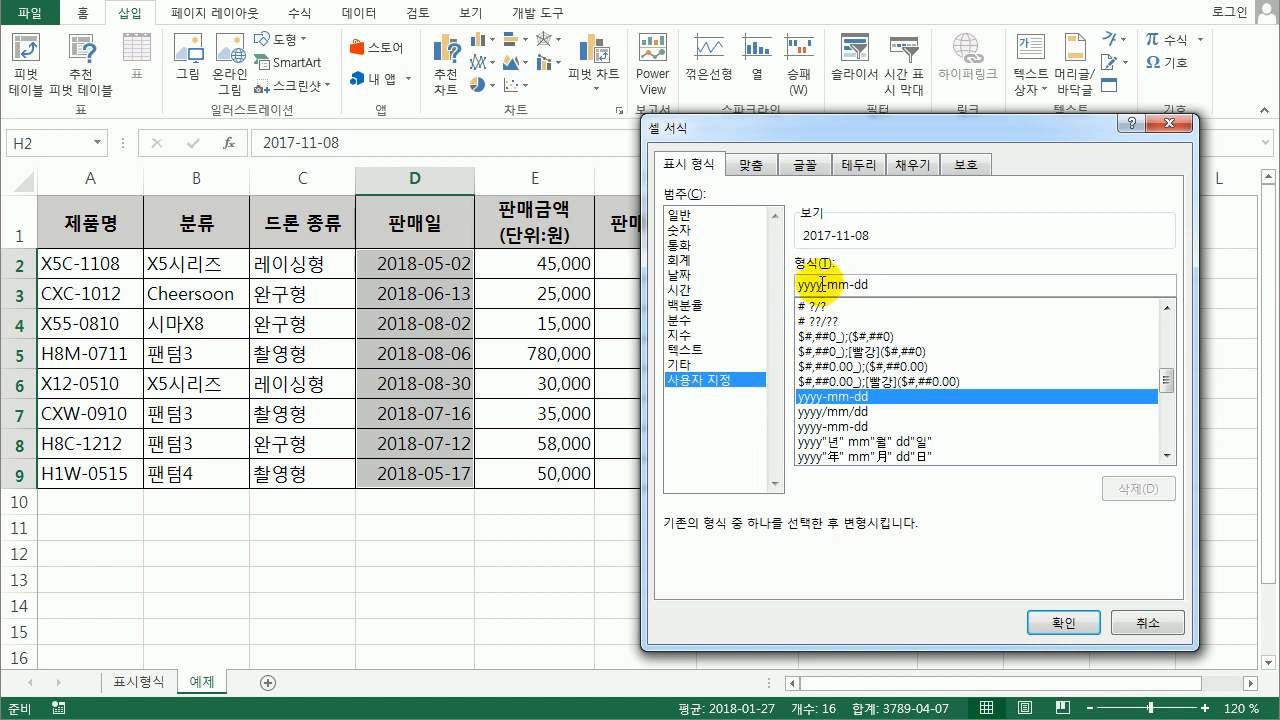
key(BackSpace)
key(BackSpace)
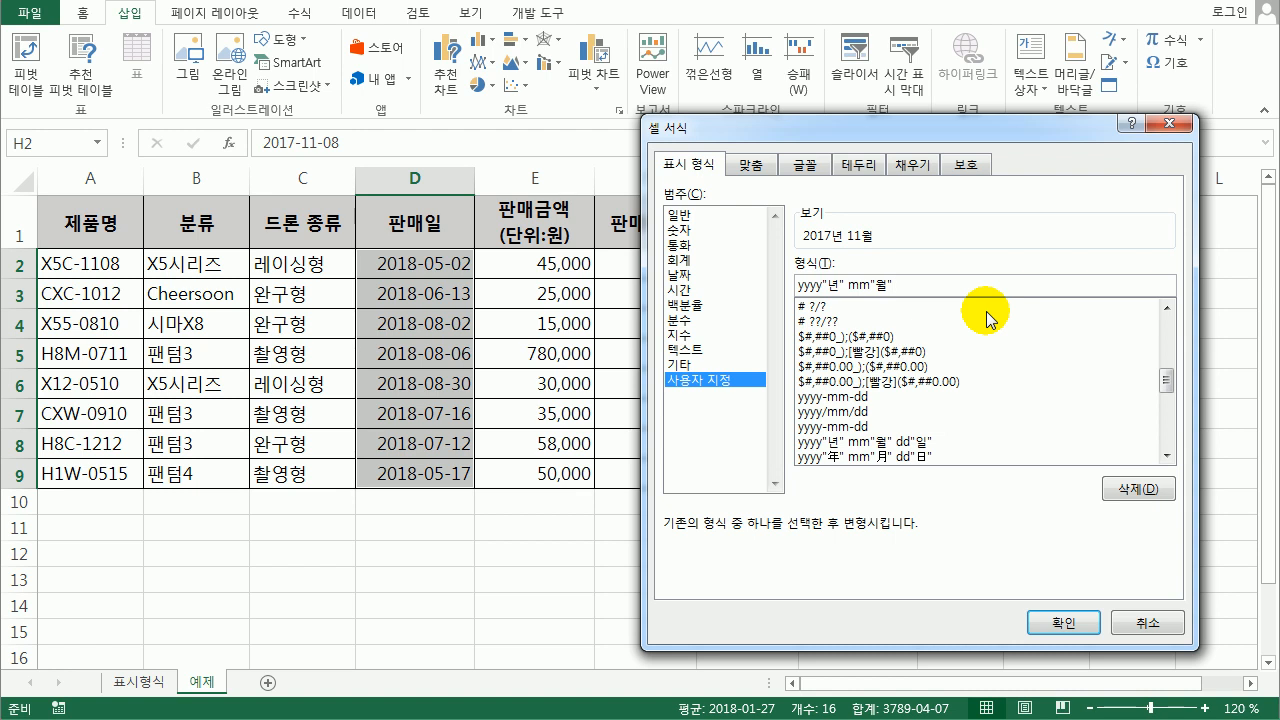
click(1062, 621)
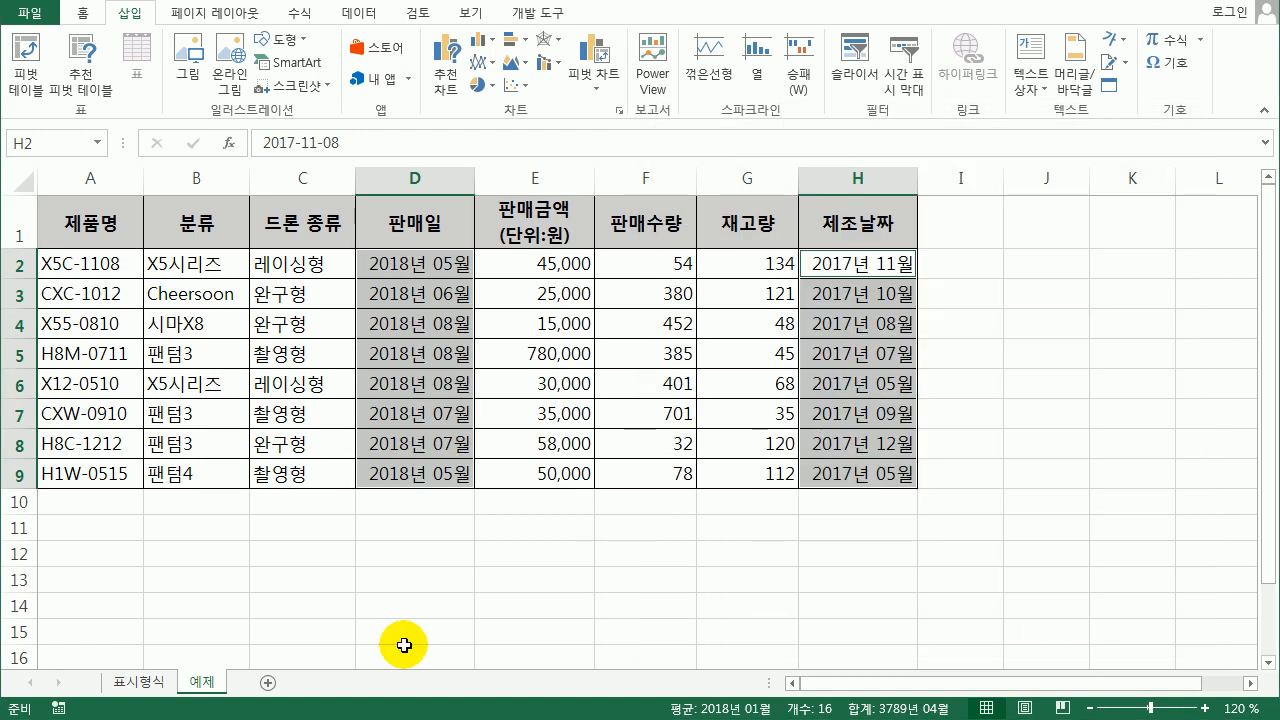
Apply the custom number format #,##0"원" to the 판매금액 data in E2:E9.
drag(540, 272, 551, 469)
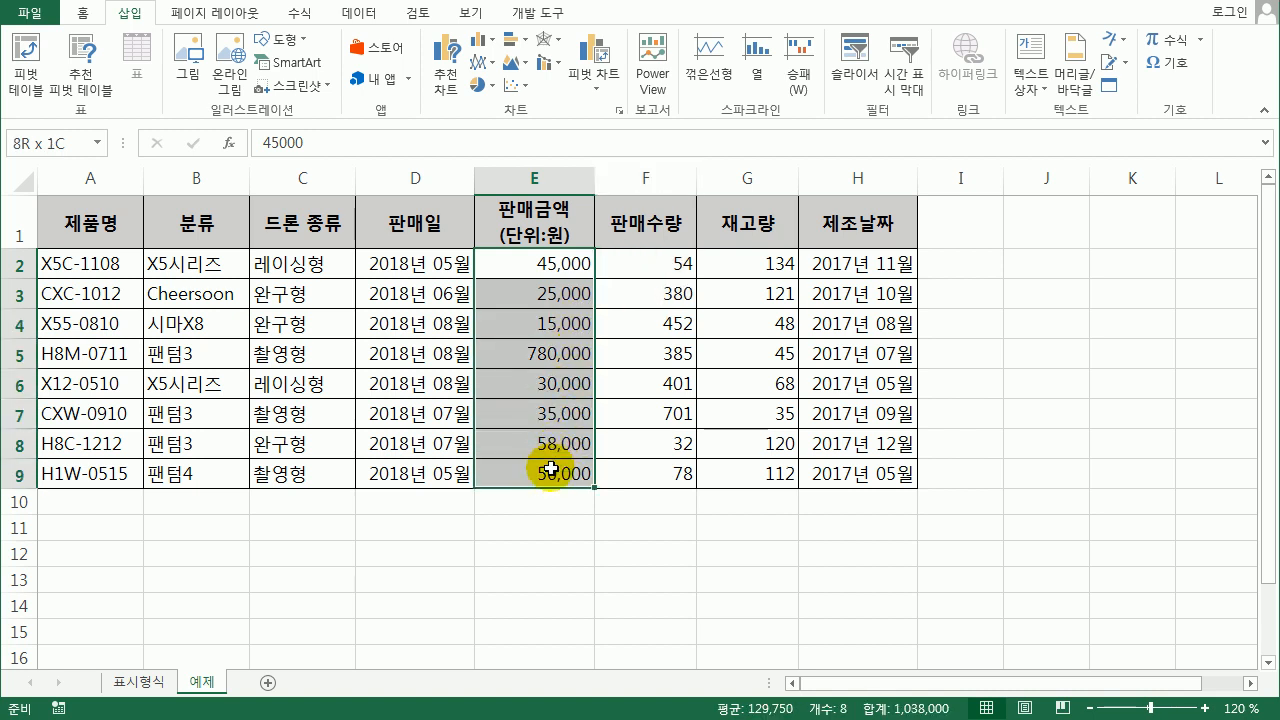
right_click(552, 331)
click(623, 654)
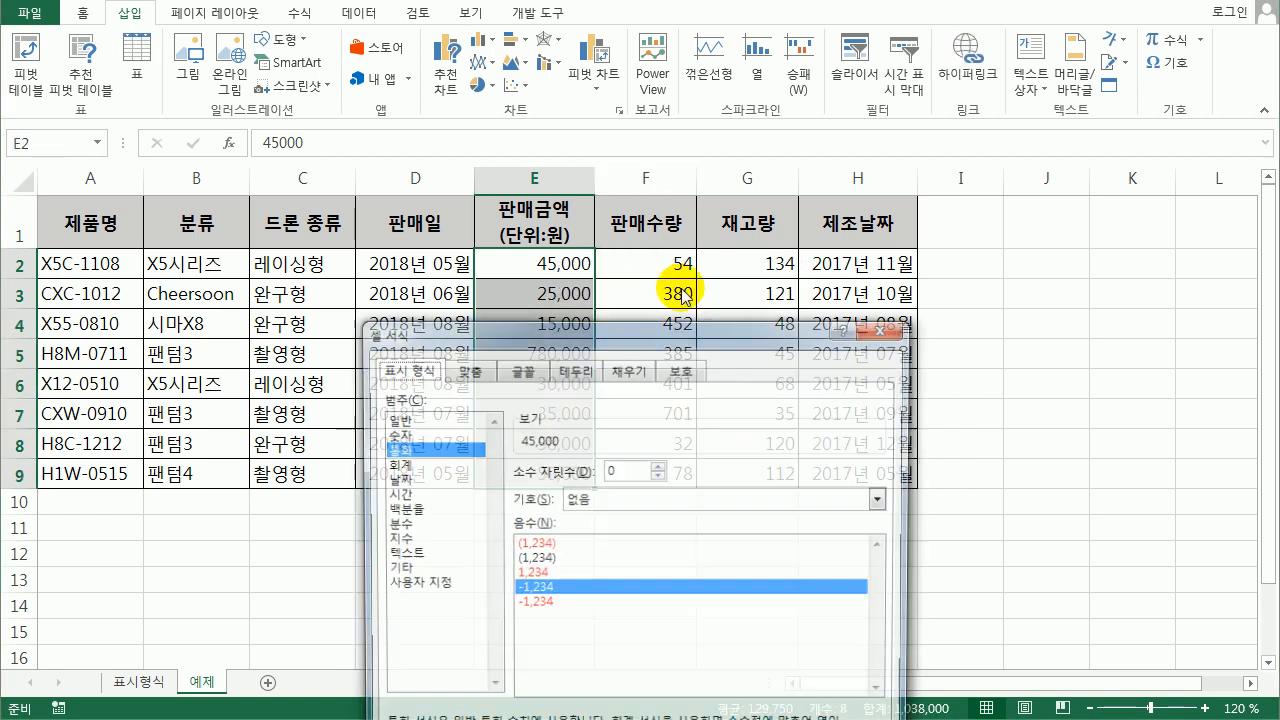
drag(686, 338, 975, 125)
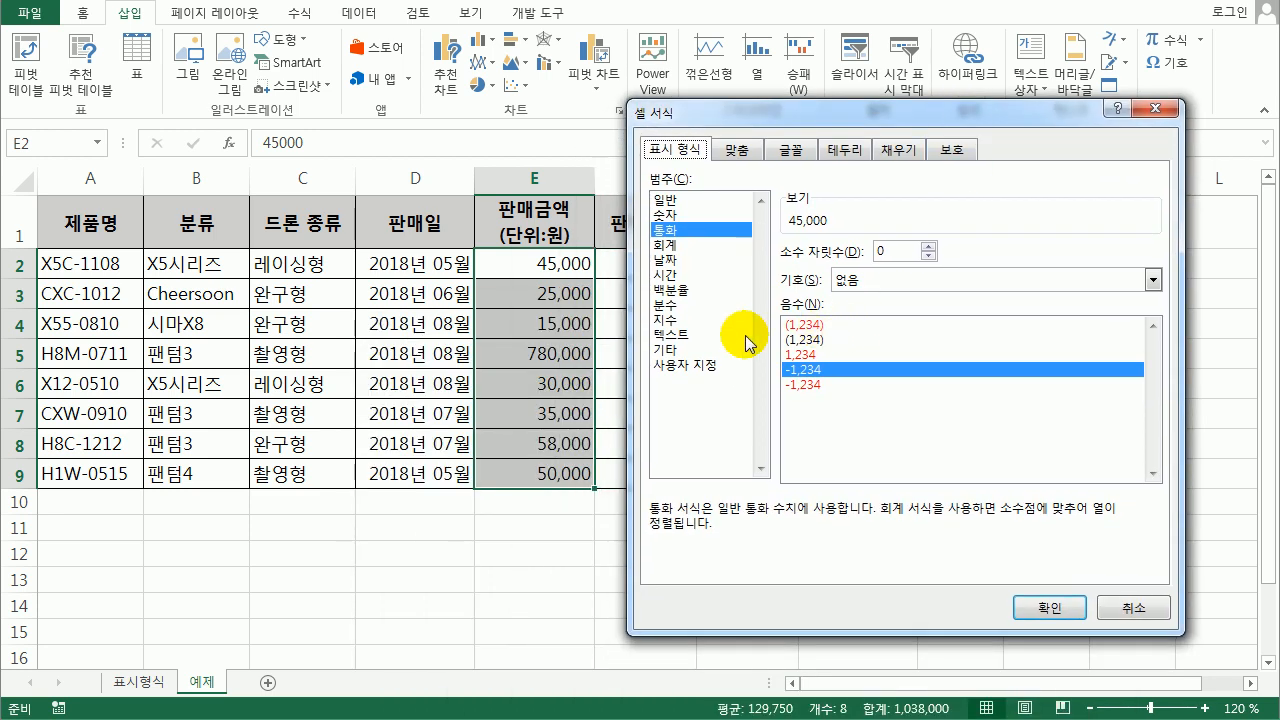
click(727, 365)
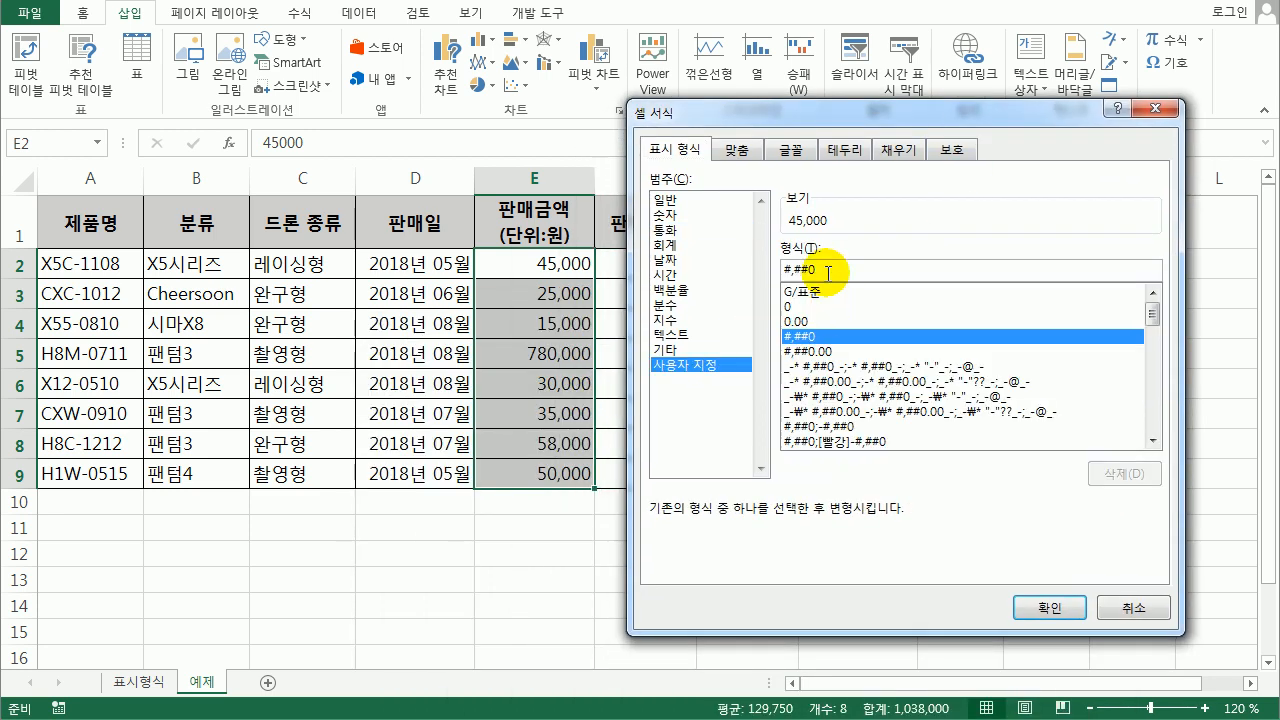
click(828, 273)
text("원)
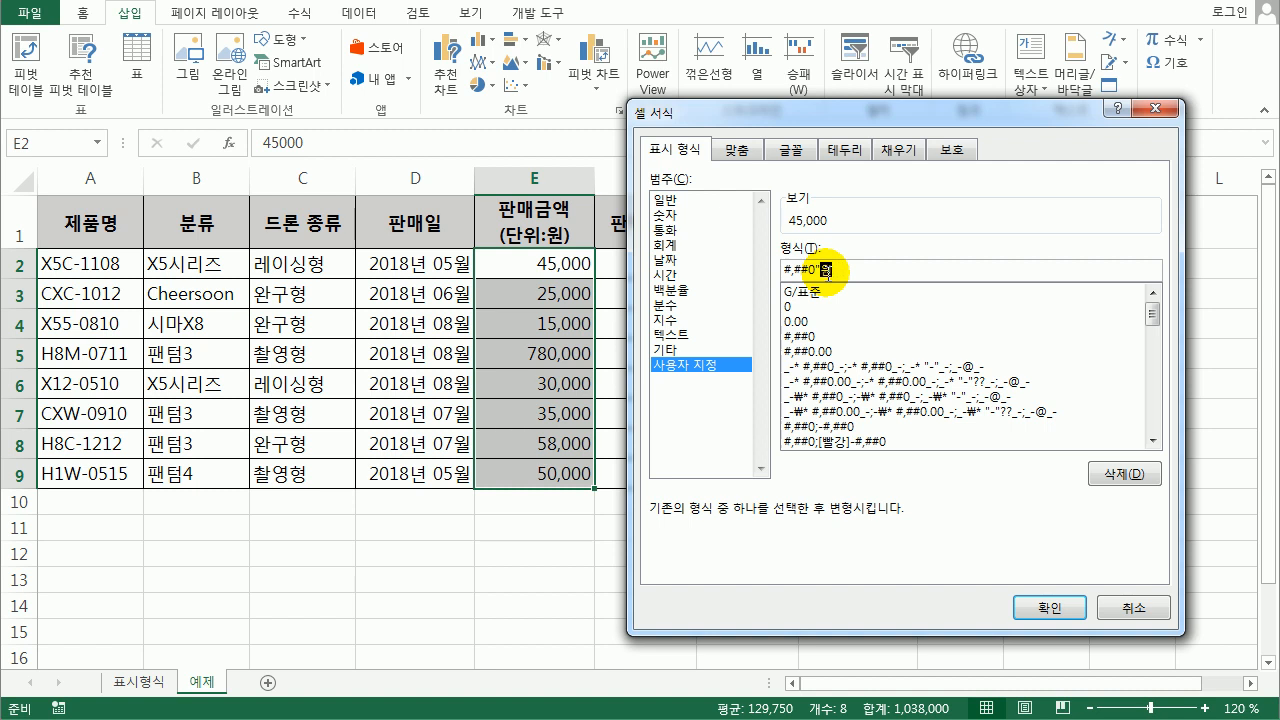
click(1058, 610)
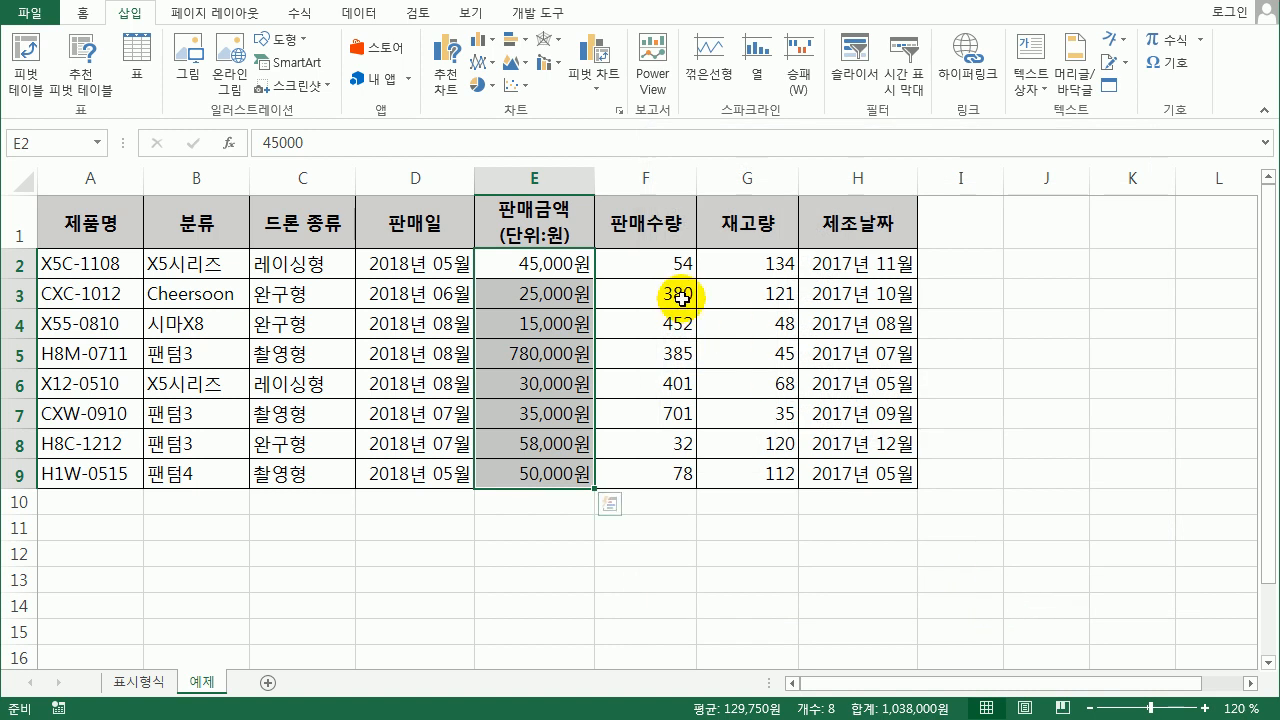
Apply the custom number format #,##0"개" to the 판매수량 and 재고량 data in F2:G9, and deselect the range.
drag(651, 268, 748, 471)
right_click(757, 273)
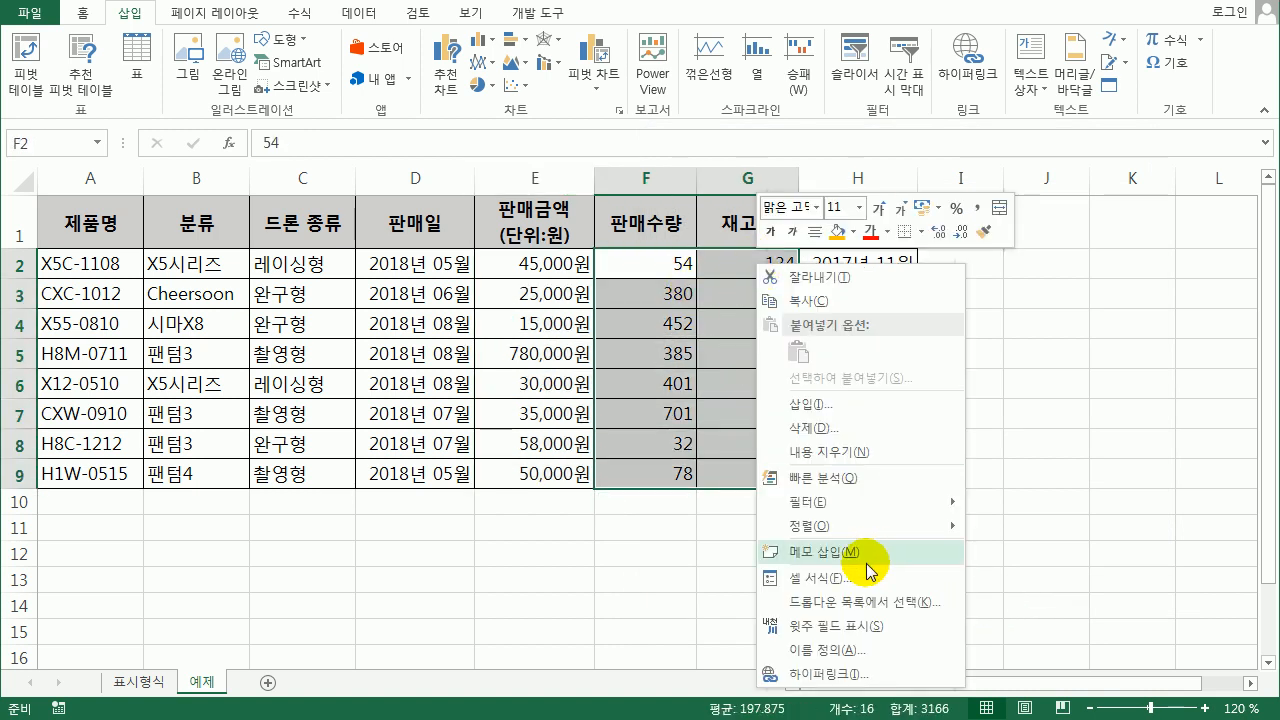
click(826, 578)
drag(790, 323, 935, 111)
click(763, 355)
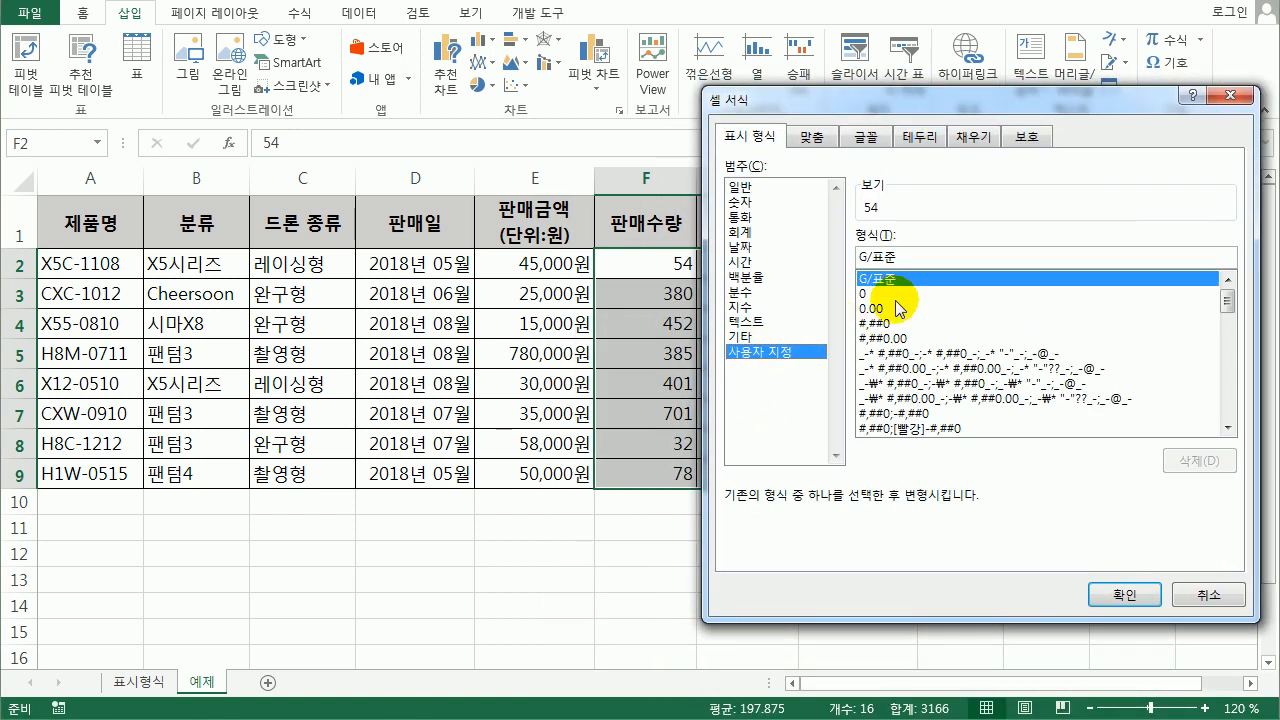
click(882, 323)
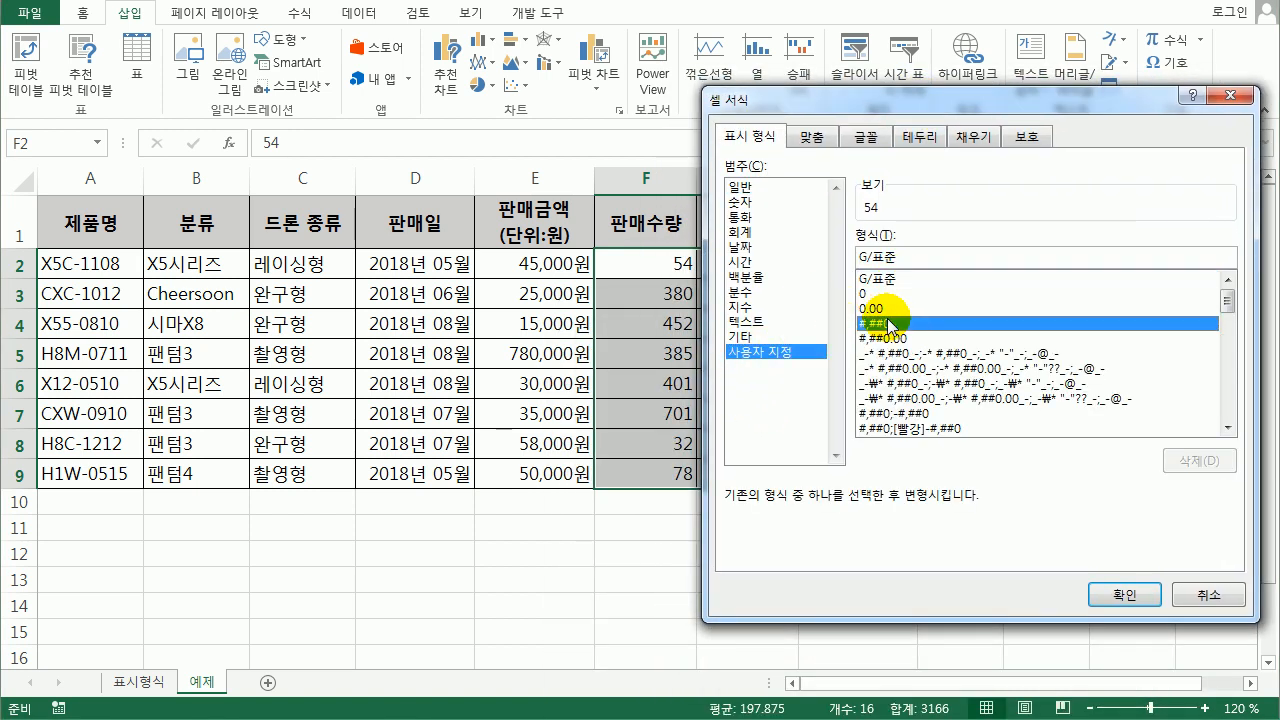
click(916, 259)
text(")
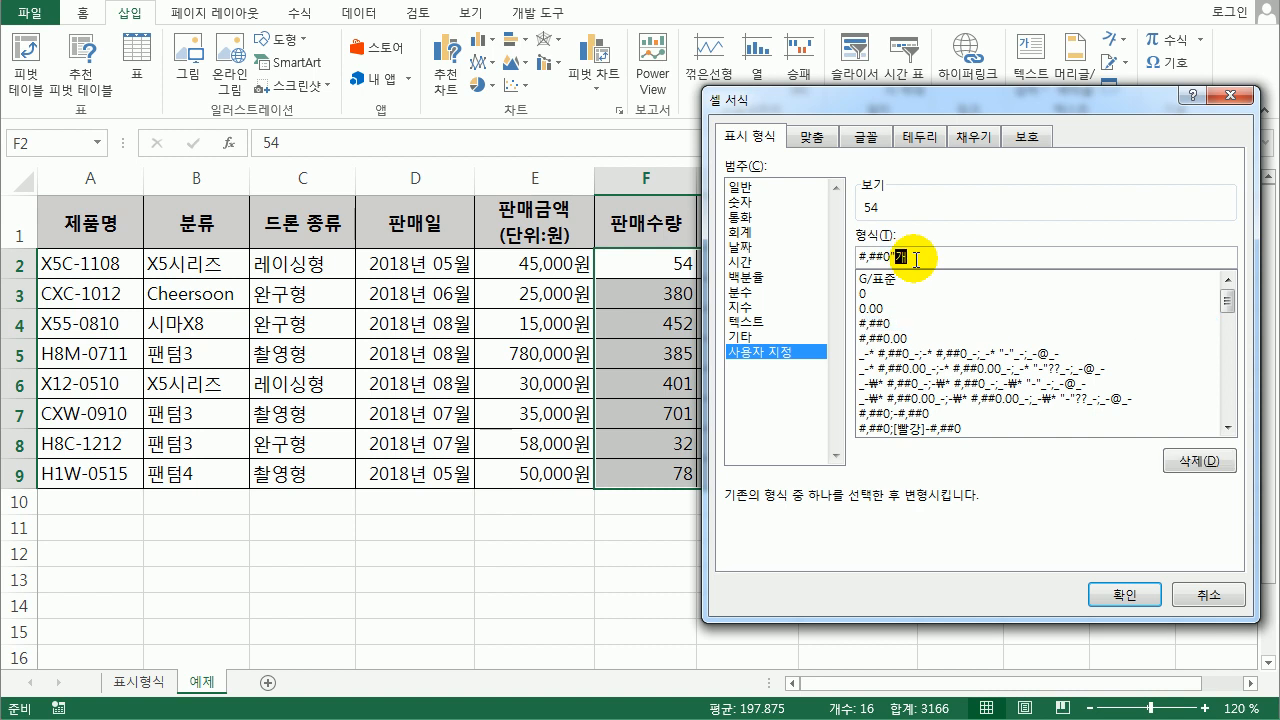
text(개")
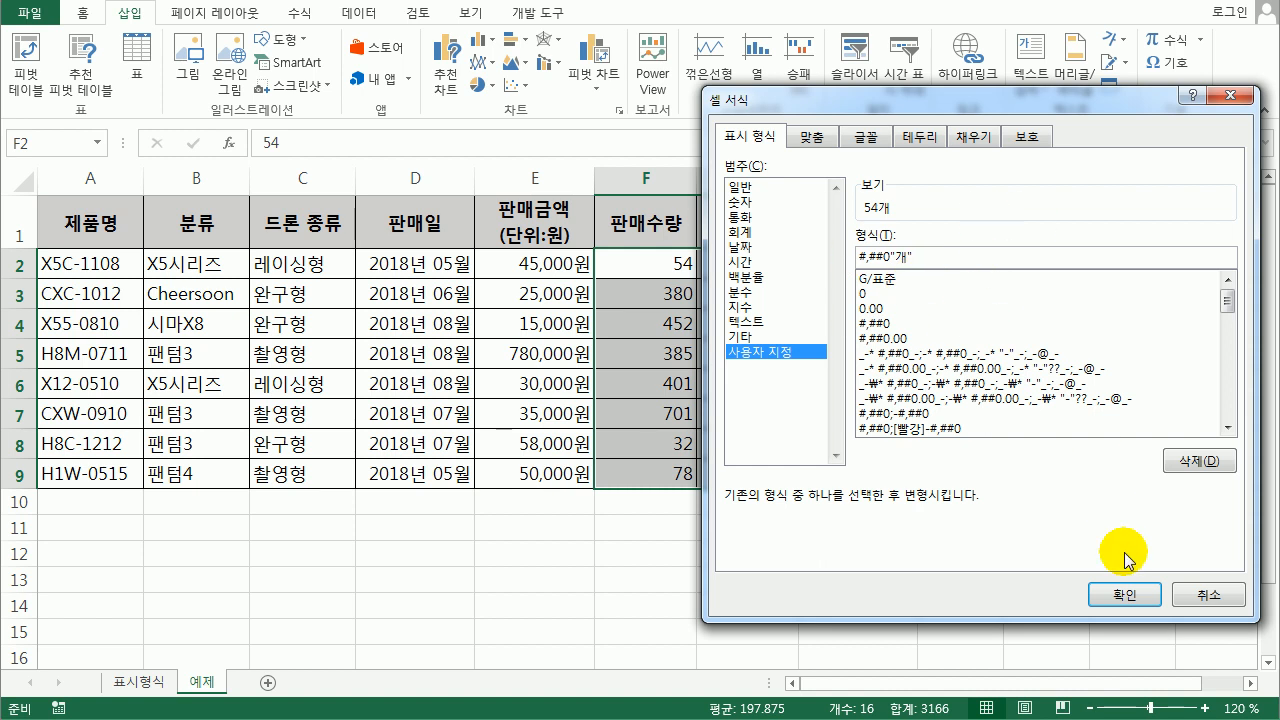
click(1130, 598)
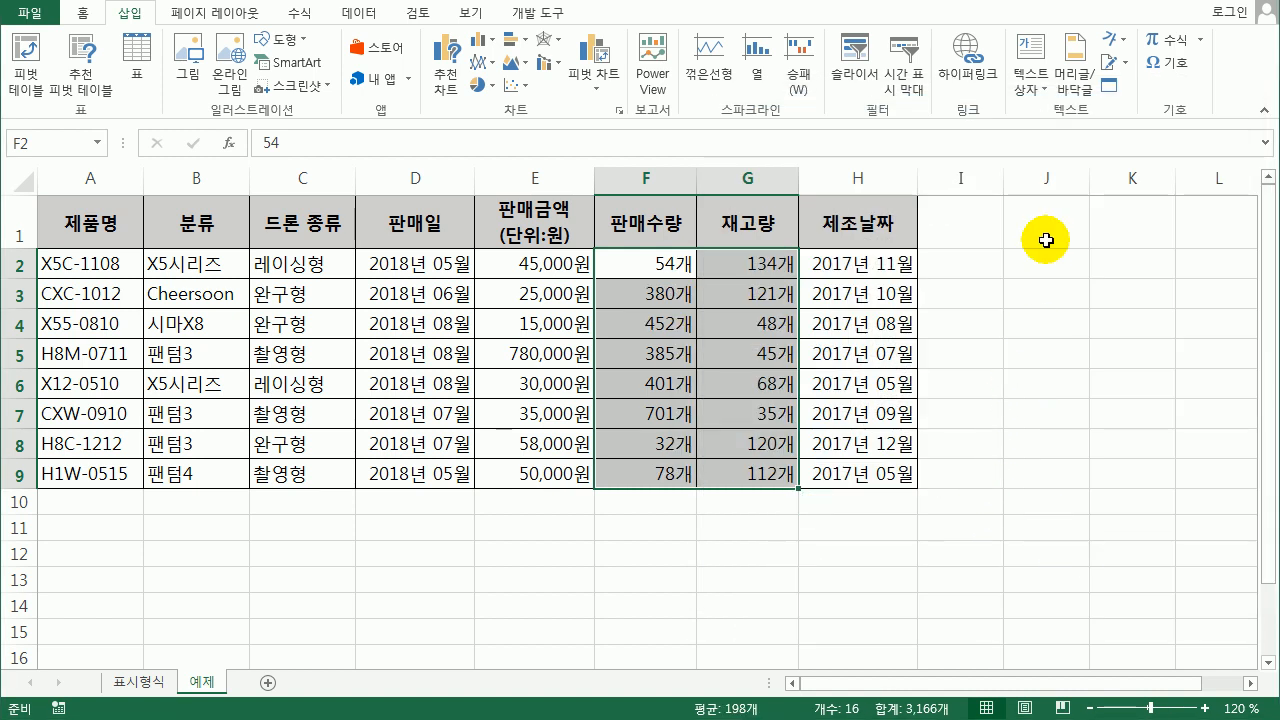
click(965, 228)
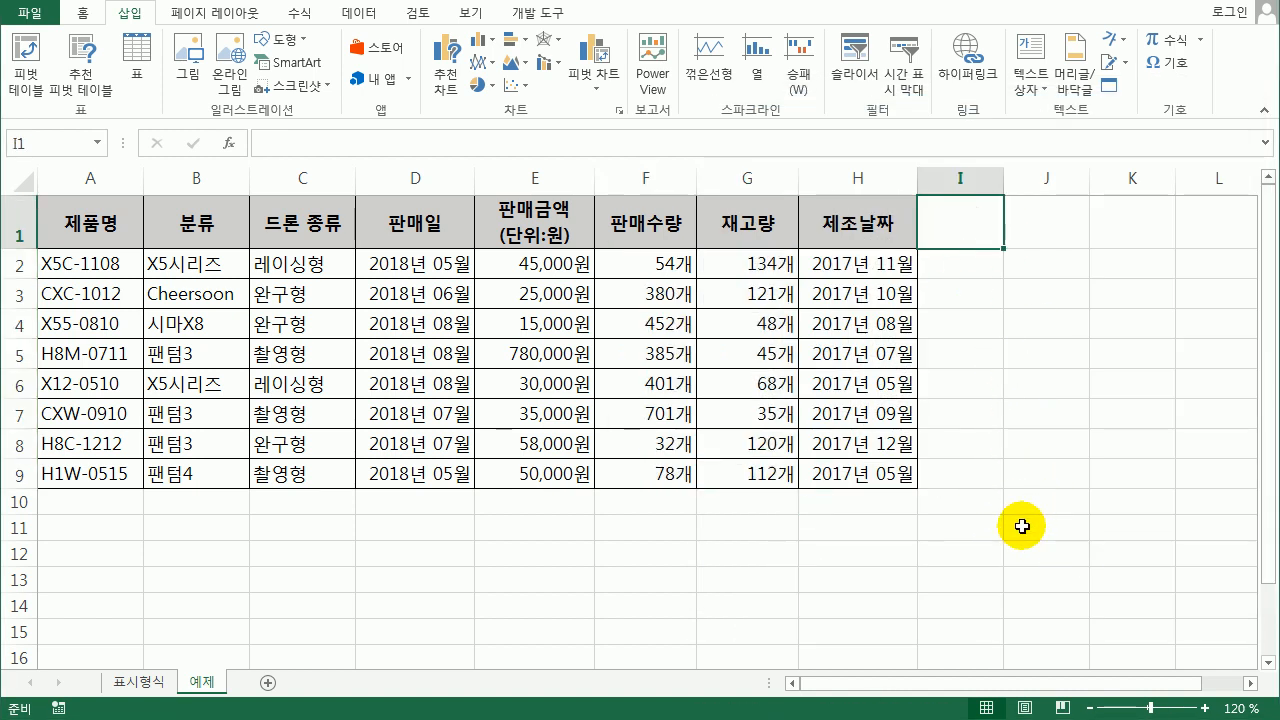